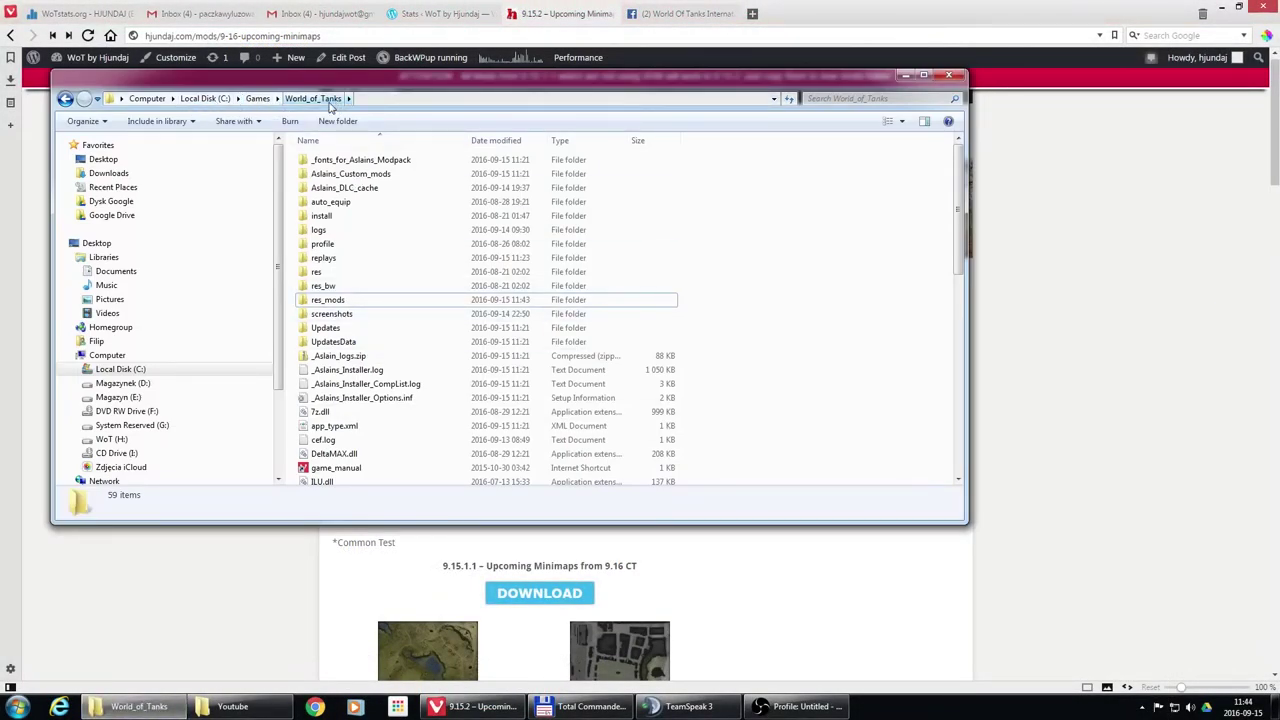
Step: Copy the World_of_Tanks res_mods folder so it can be backed up elsewhere
right_click(340, 301)
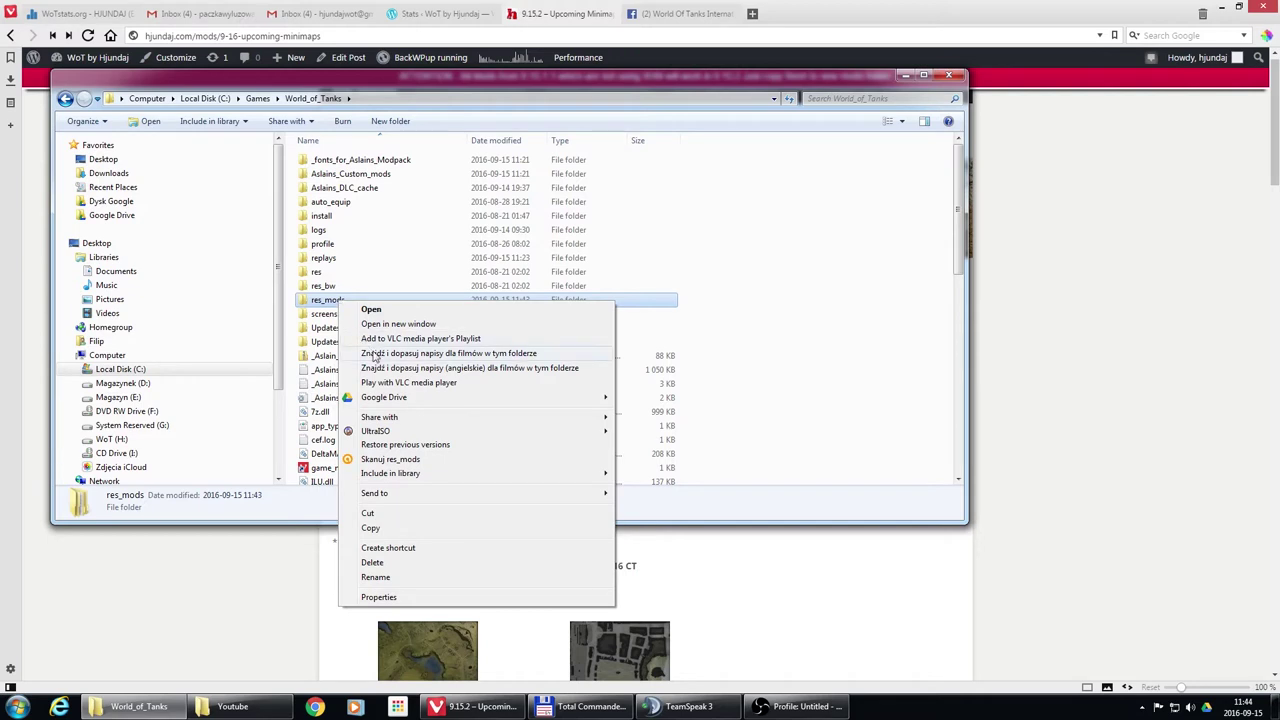
mouse_move(455, 432)
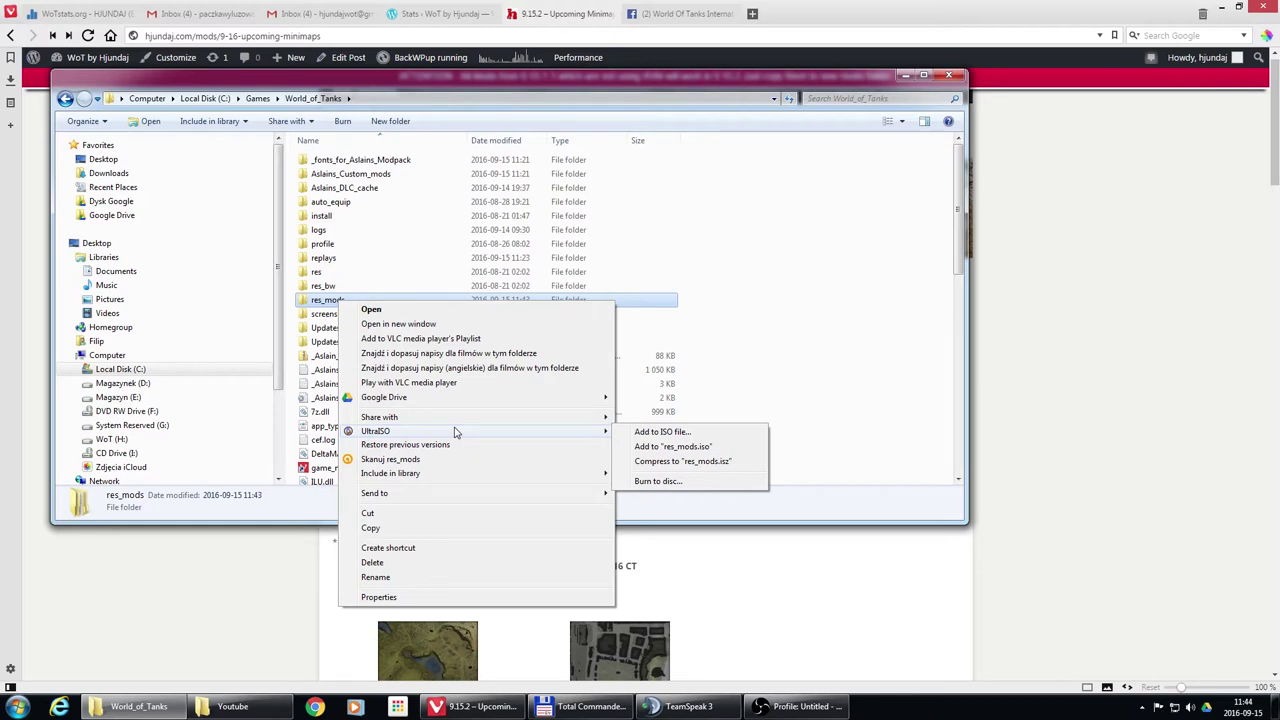
click(394, 532)
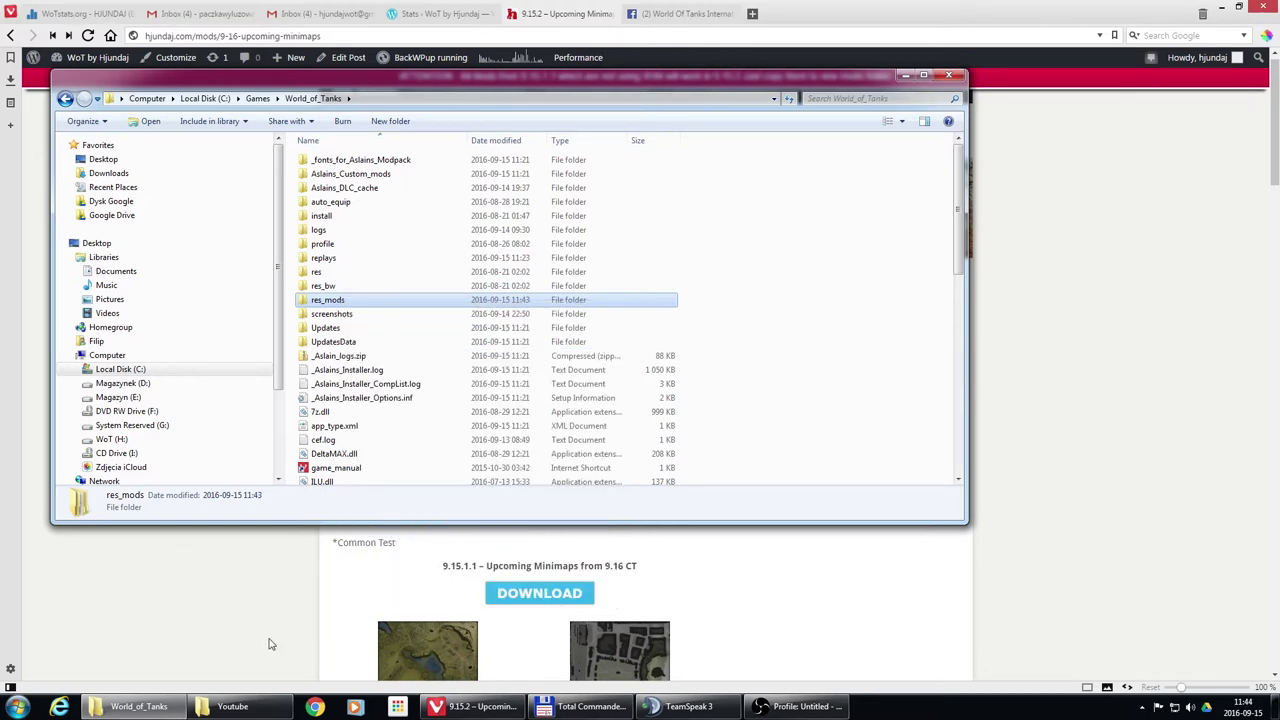
Step: Paste the res_mods backup into the Youtube folder on drive H and select it
click(233, 706)
right_click(433, 370)
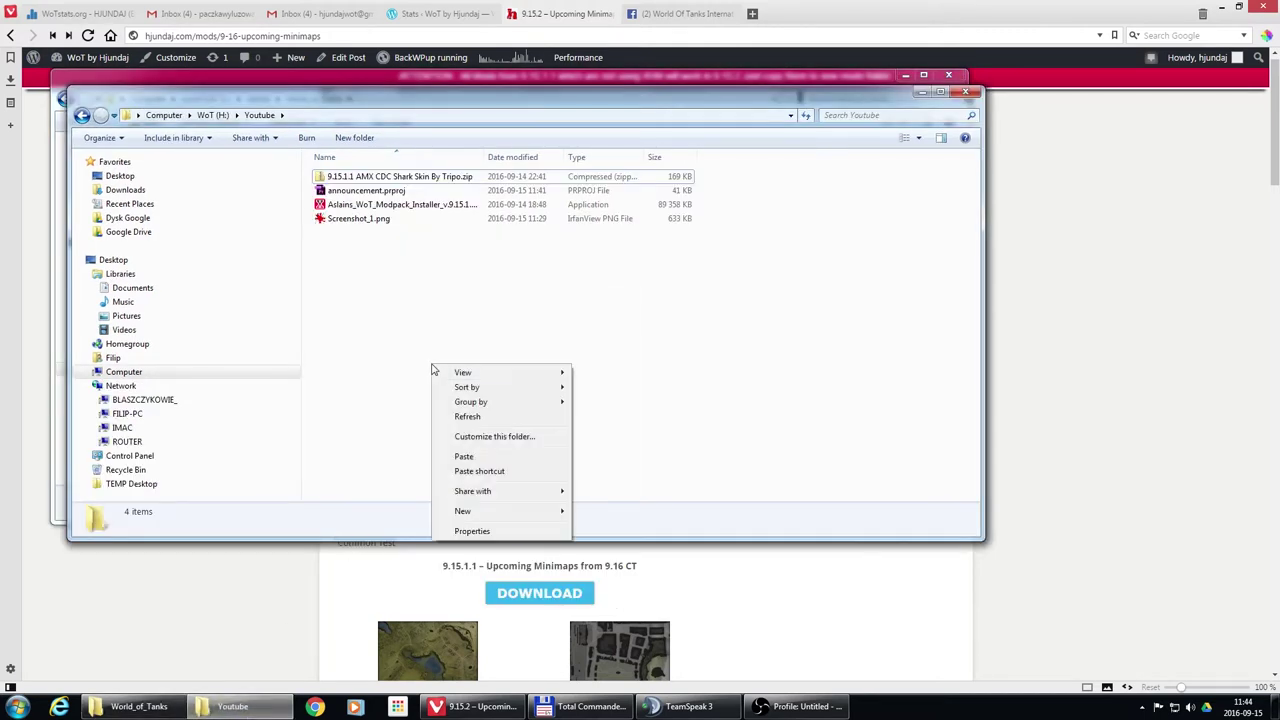
click(477, 456)
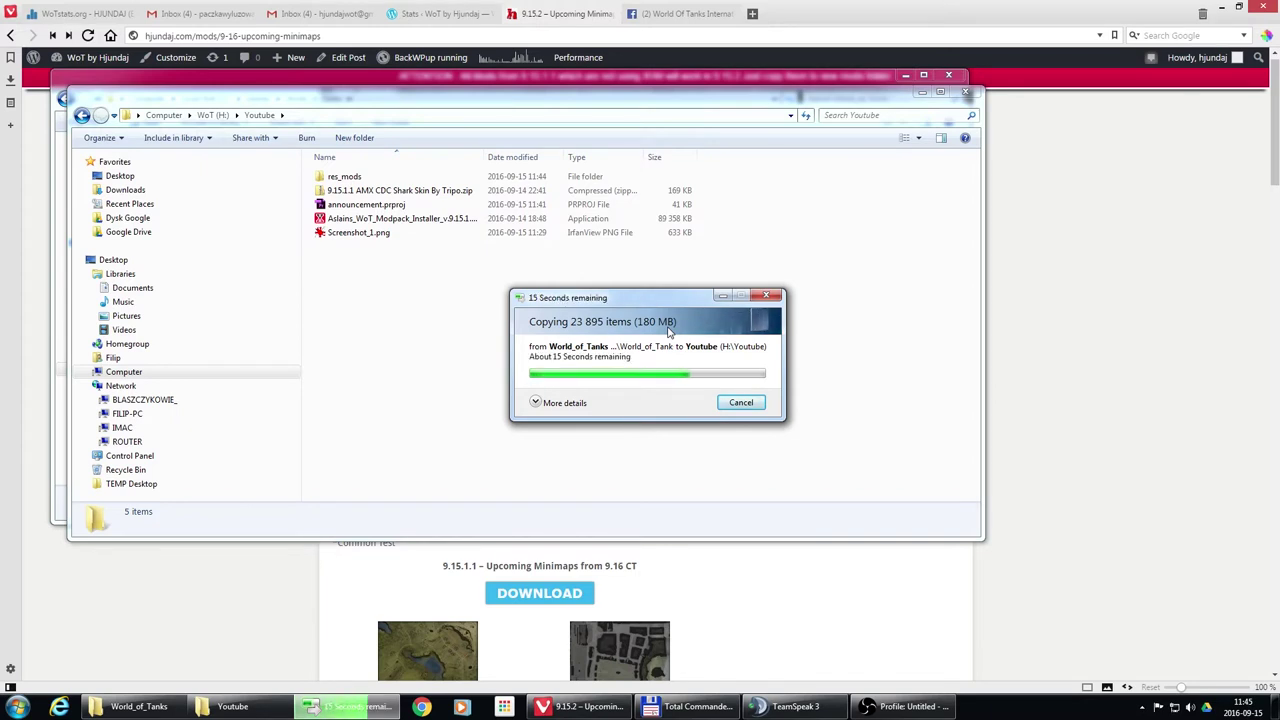
click(406, 219)
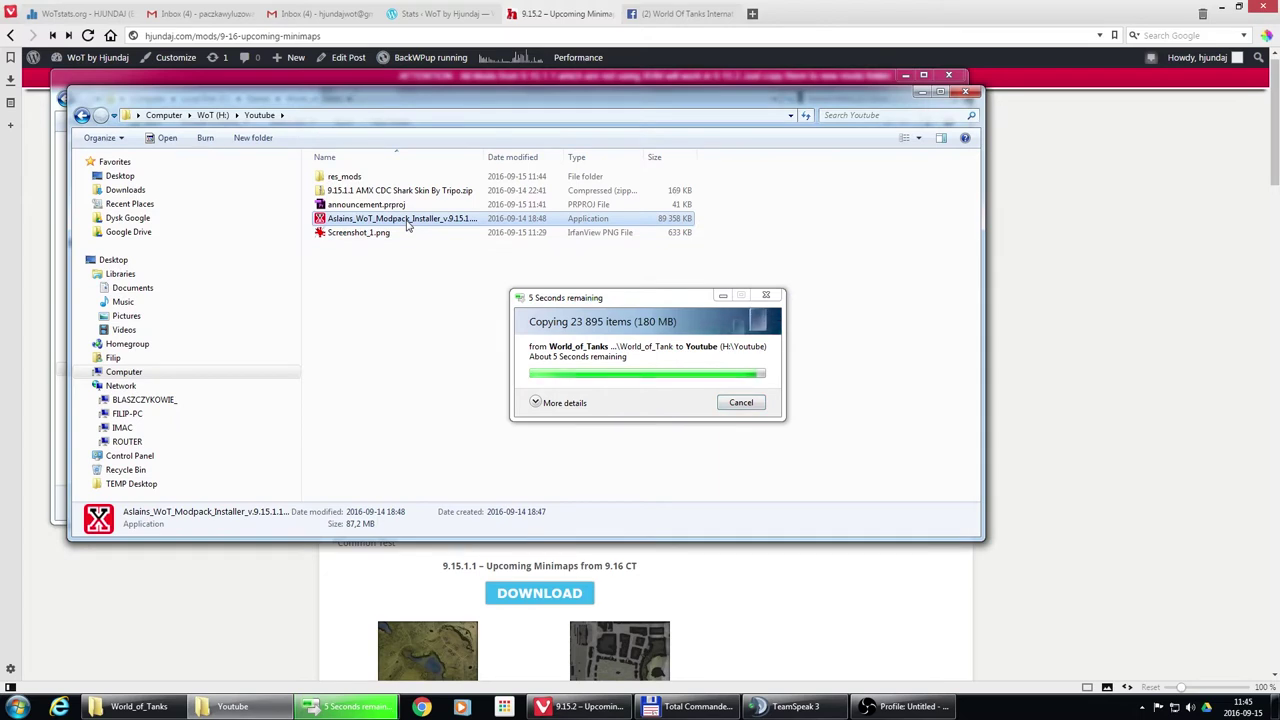
key(Home)
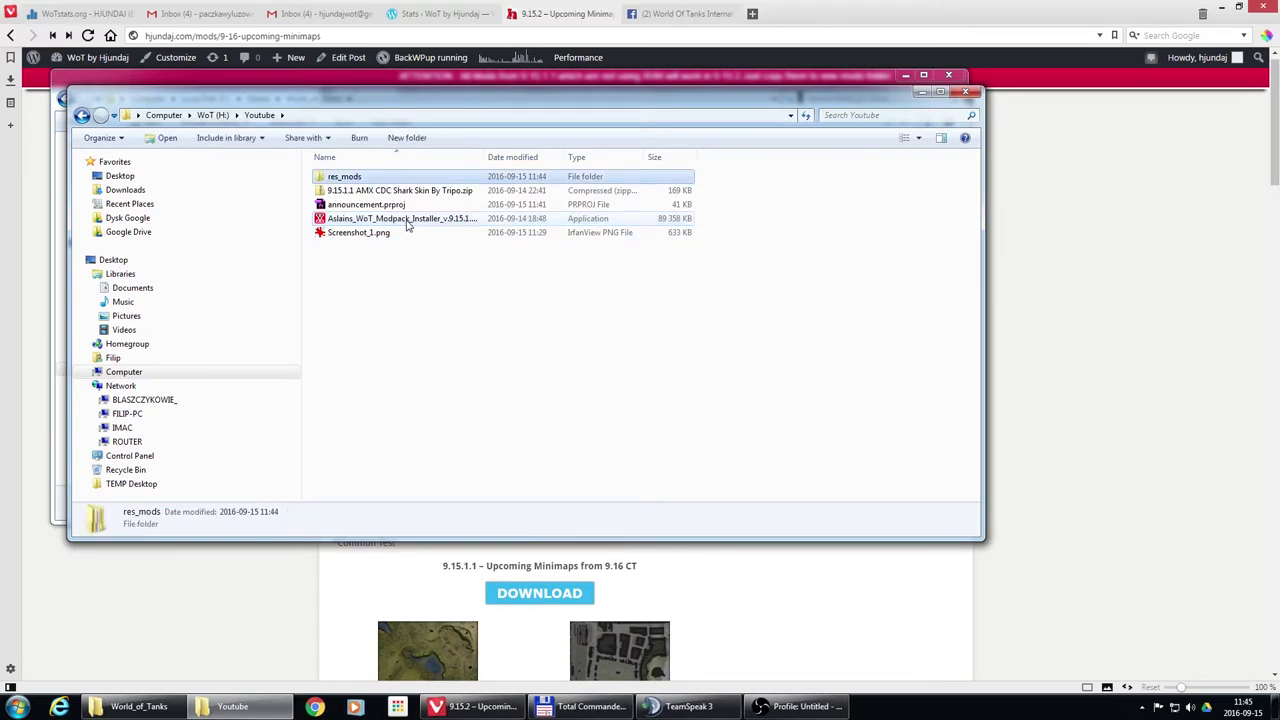
Step: Start the Aslain's modpack installer from the Youtube folder with English as the setup language
double_click(406, 222)
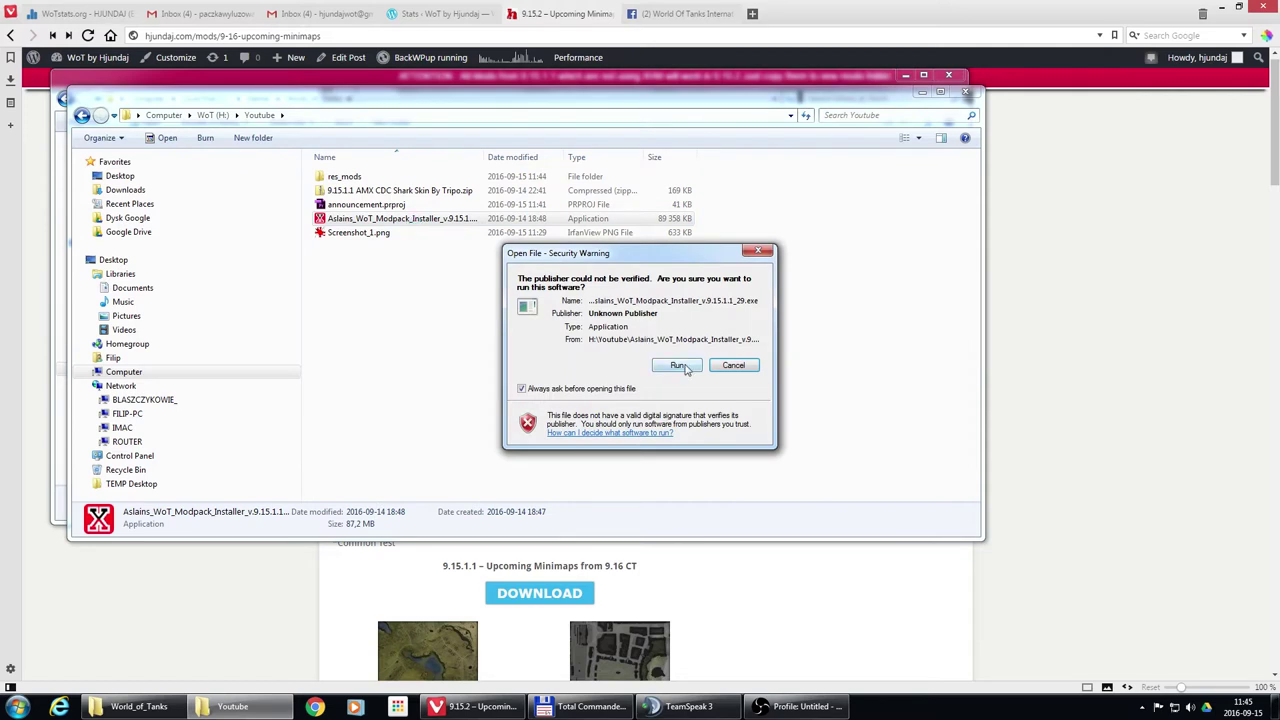
click(678, 365)
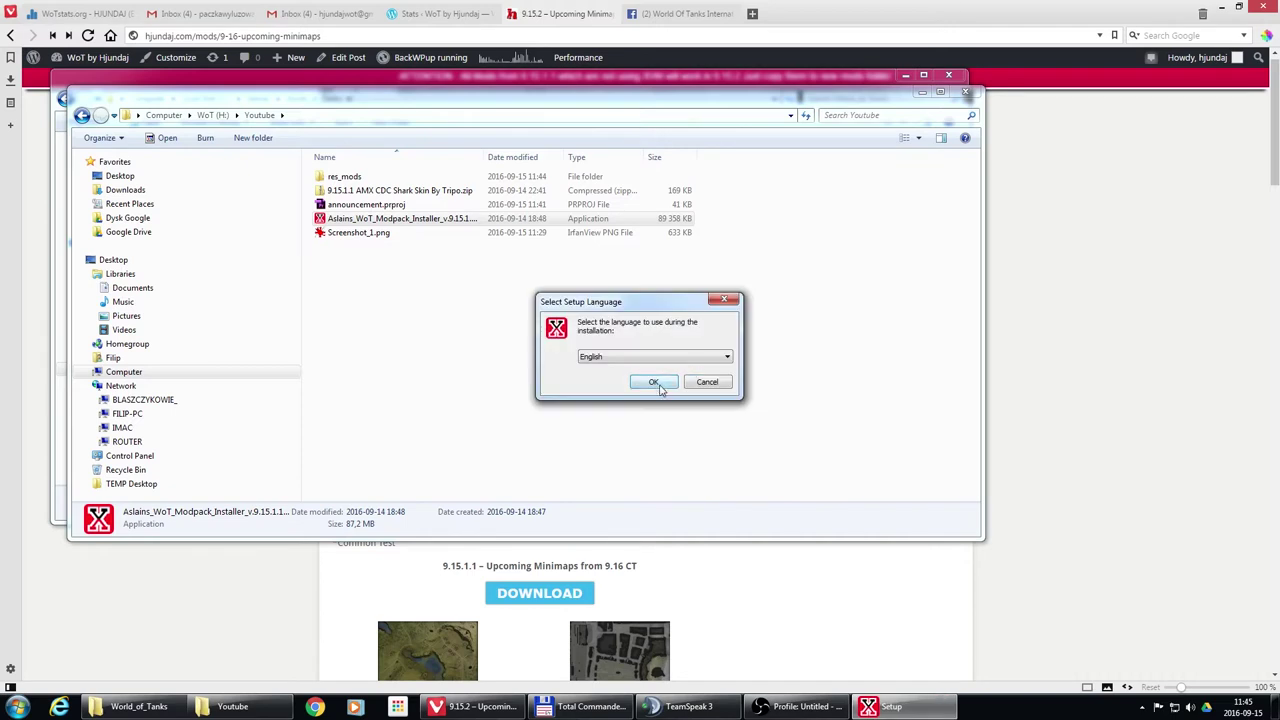
click(662, 383)
click(669, 366)
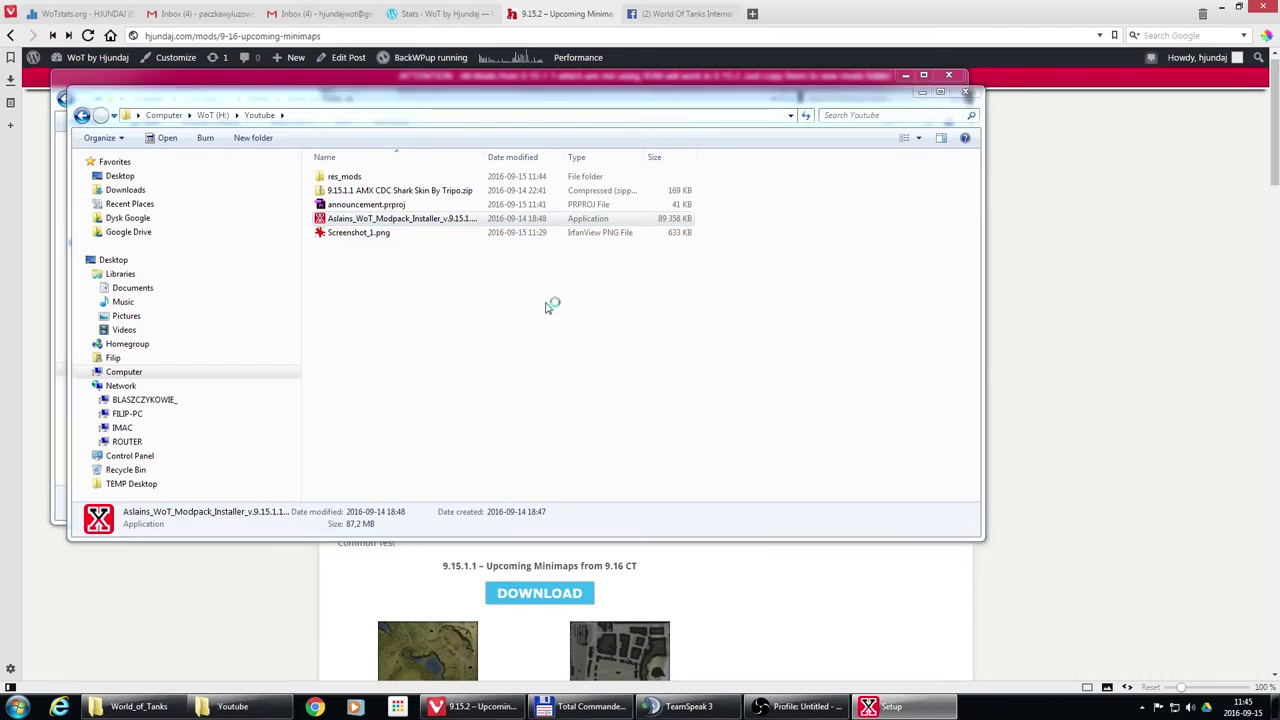
drag(483, 157, 548, 157)
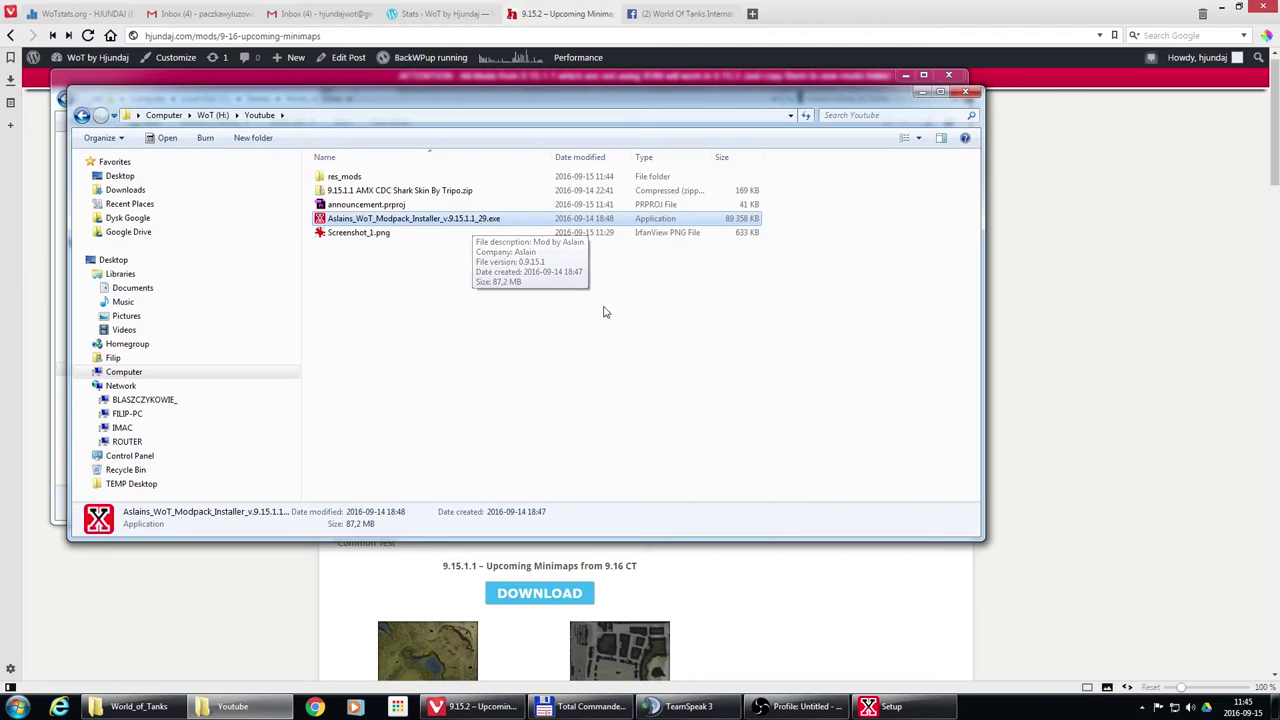
Step: Advance the setup past the welcome, licence, information and default destination pages
click(918, 714)
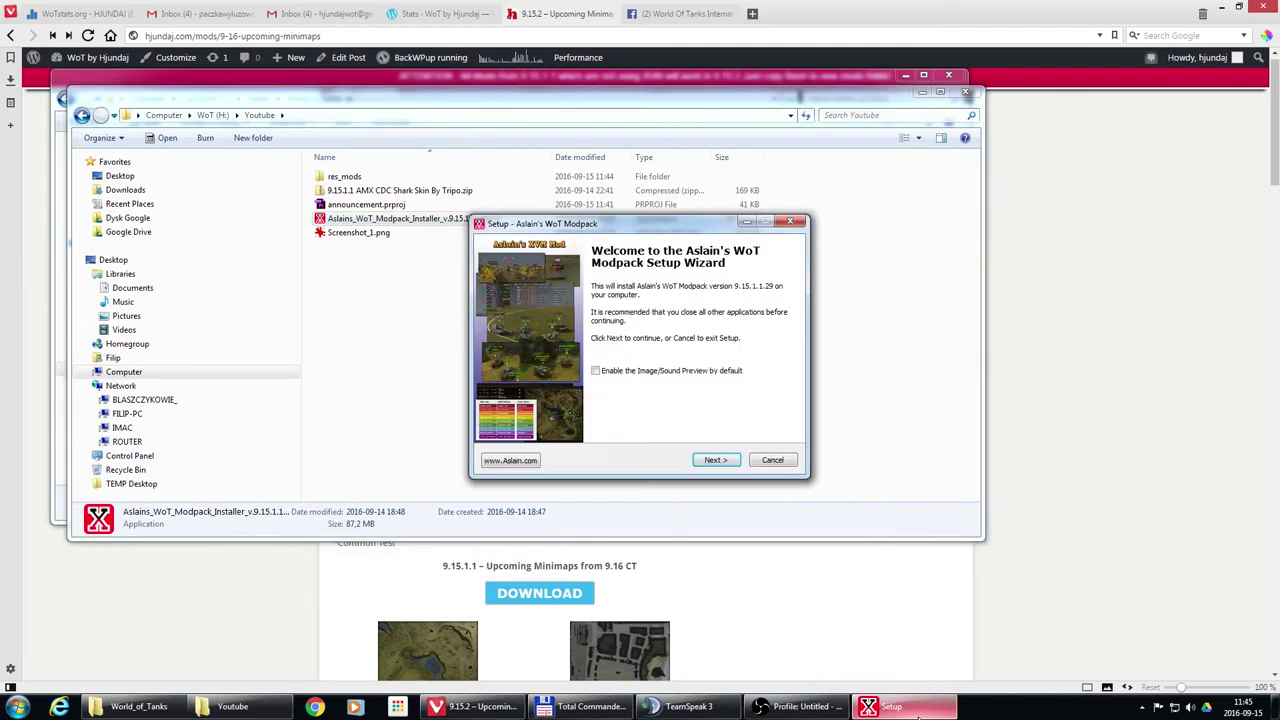
click(718, 461)
click(718, 461)
click(718, 461)
click(718, 461)
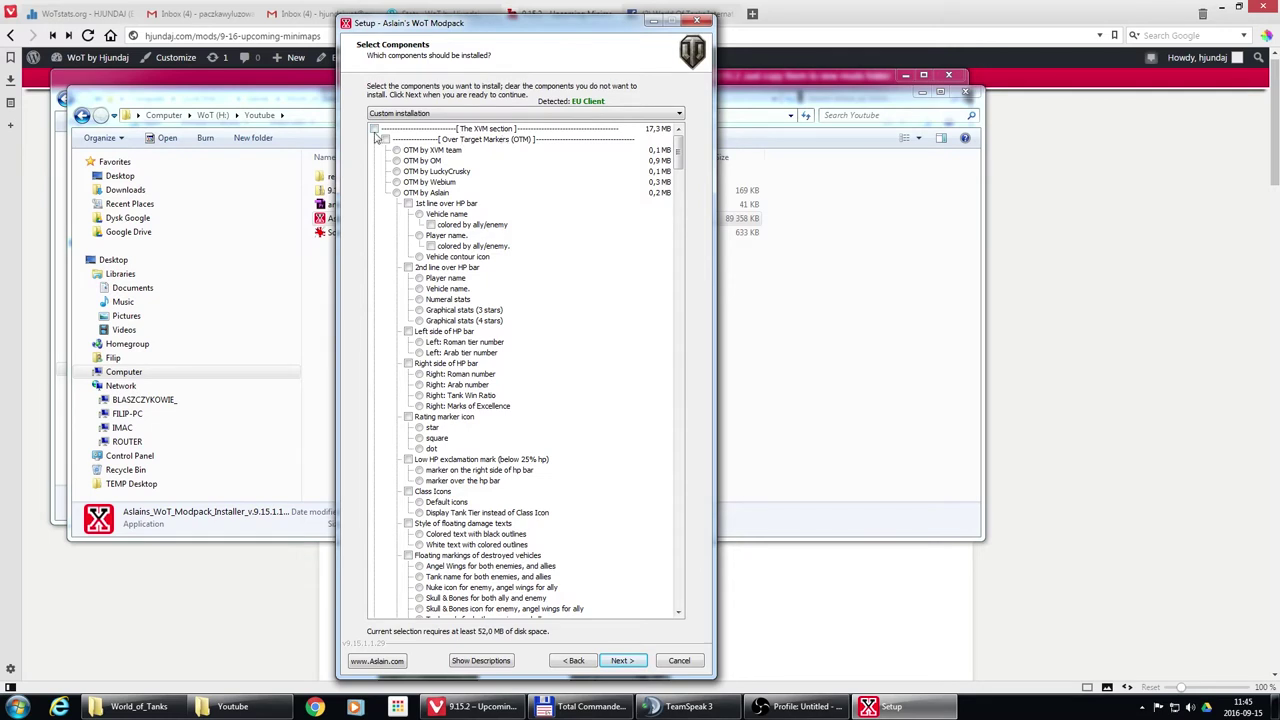
Step: Leave the XVM section unchecked in the component list and continue to additional tasks
click(376, 136)
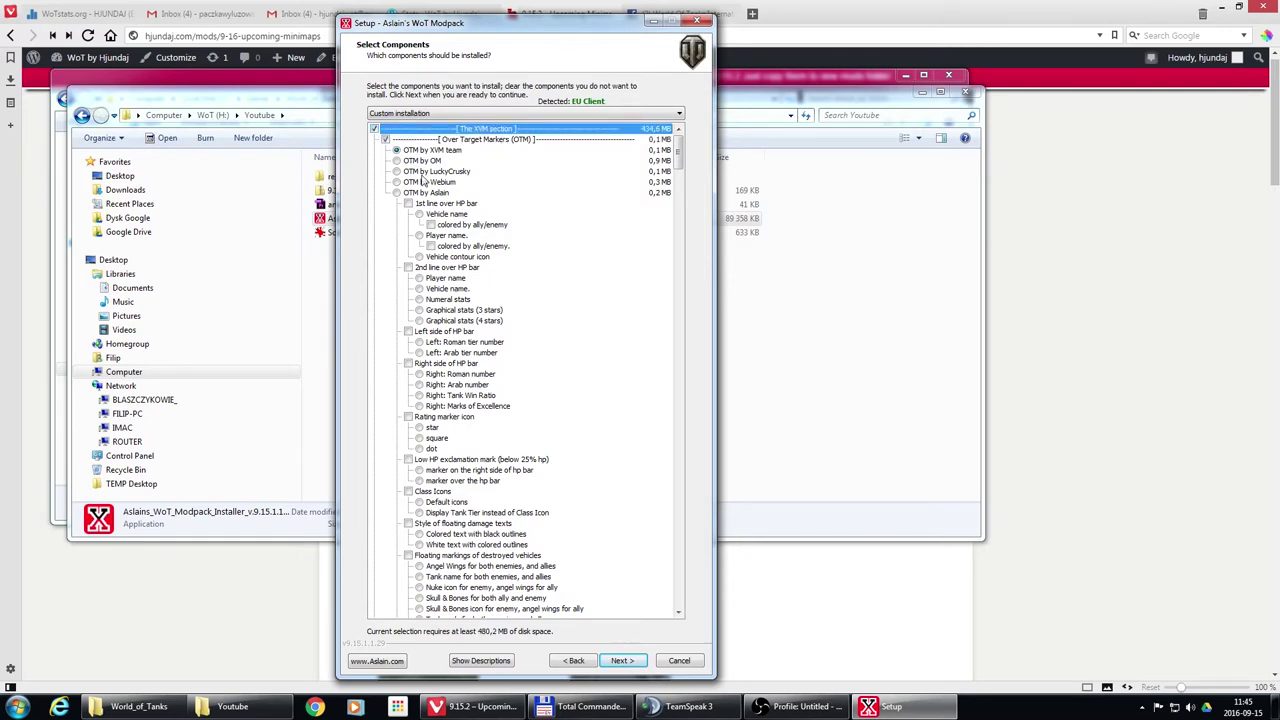
click(375, 132)
drag(678, 152, 698, 326)
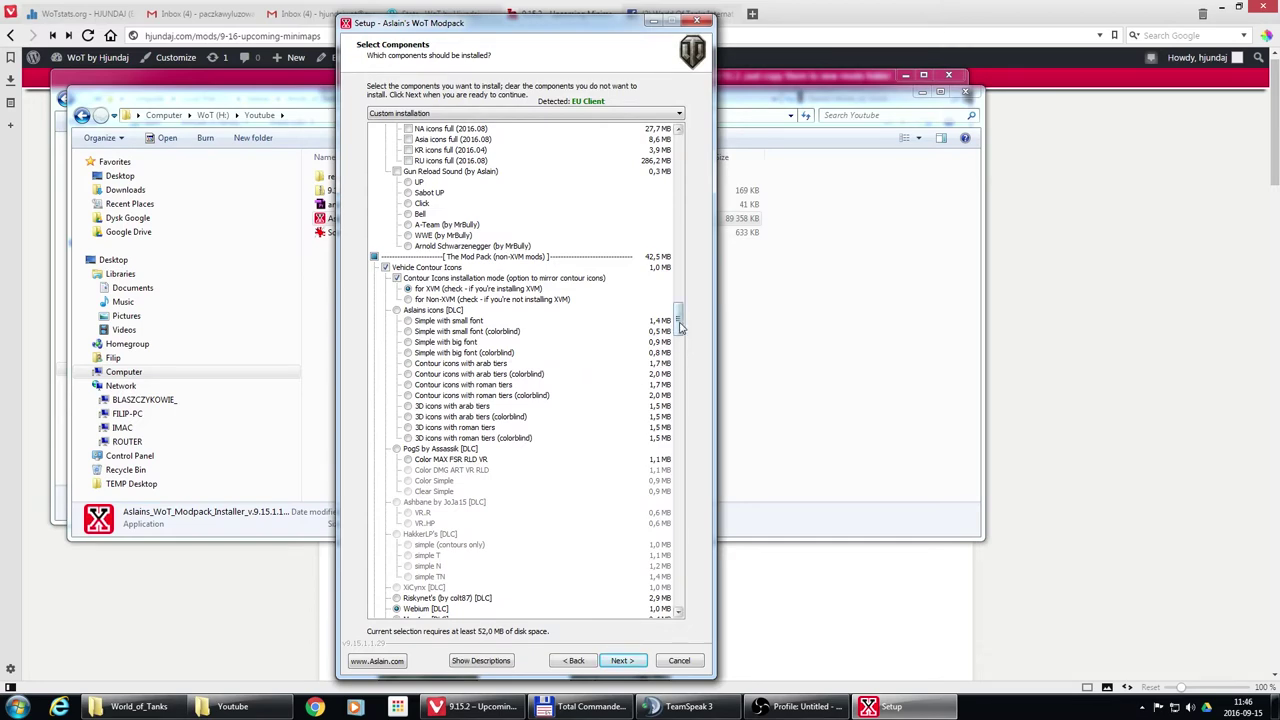
drag(679, 326, 679, 338)
scroll(679, 338, down, 5)
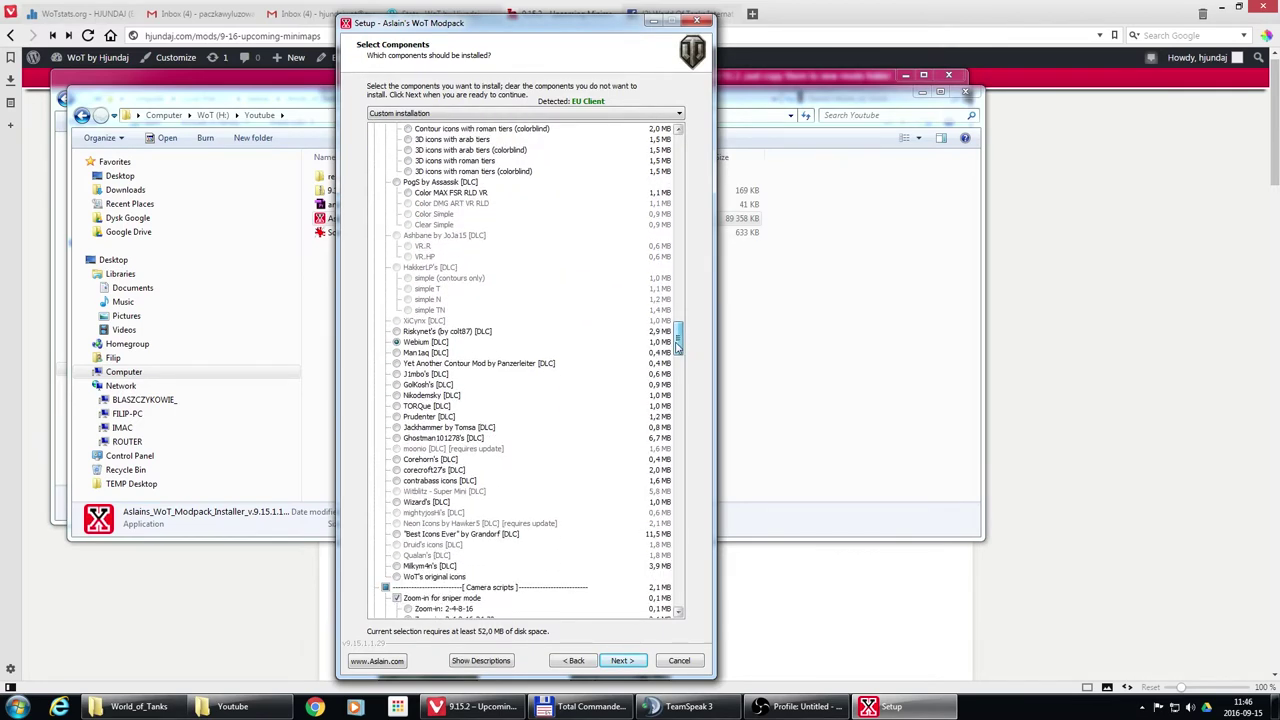
drag(680, 340, 677, 487)
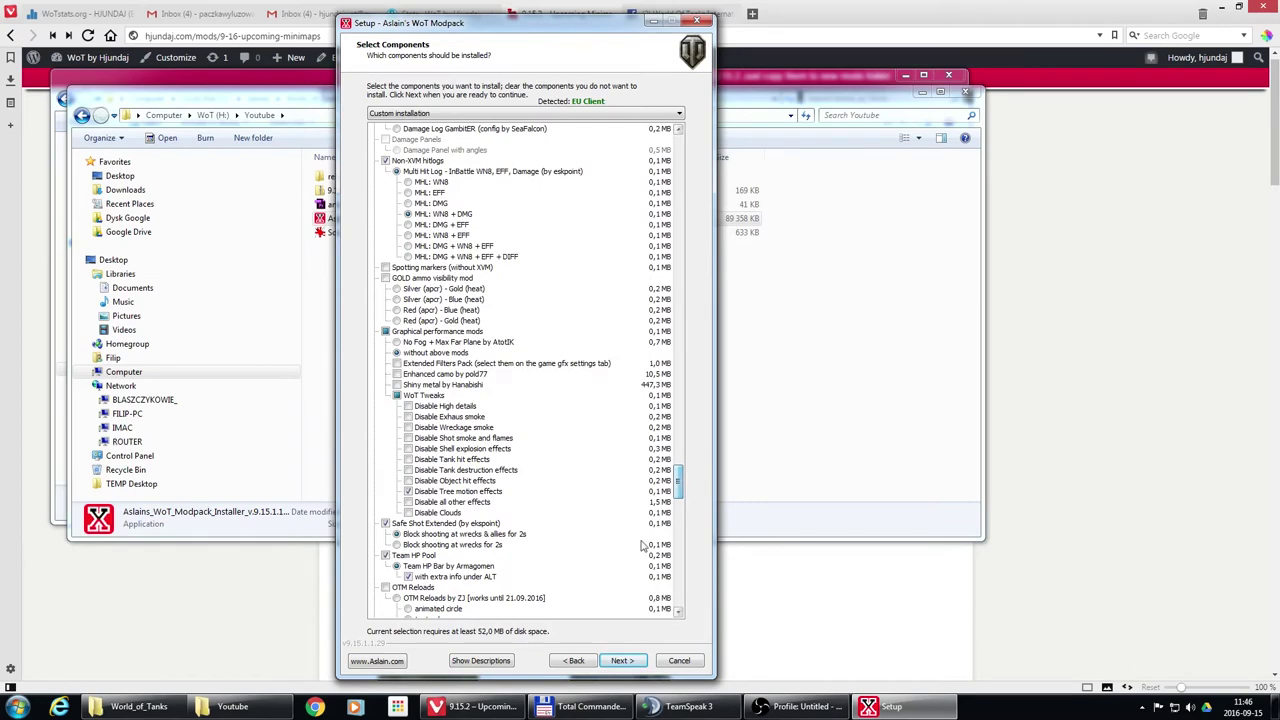
click(636, 662)
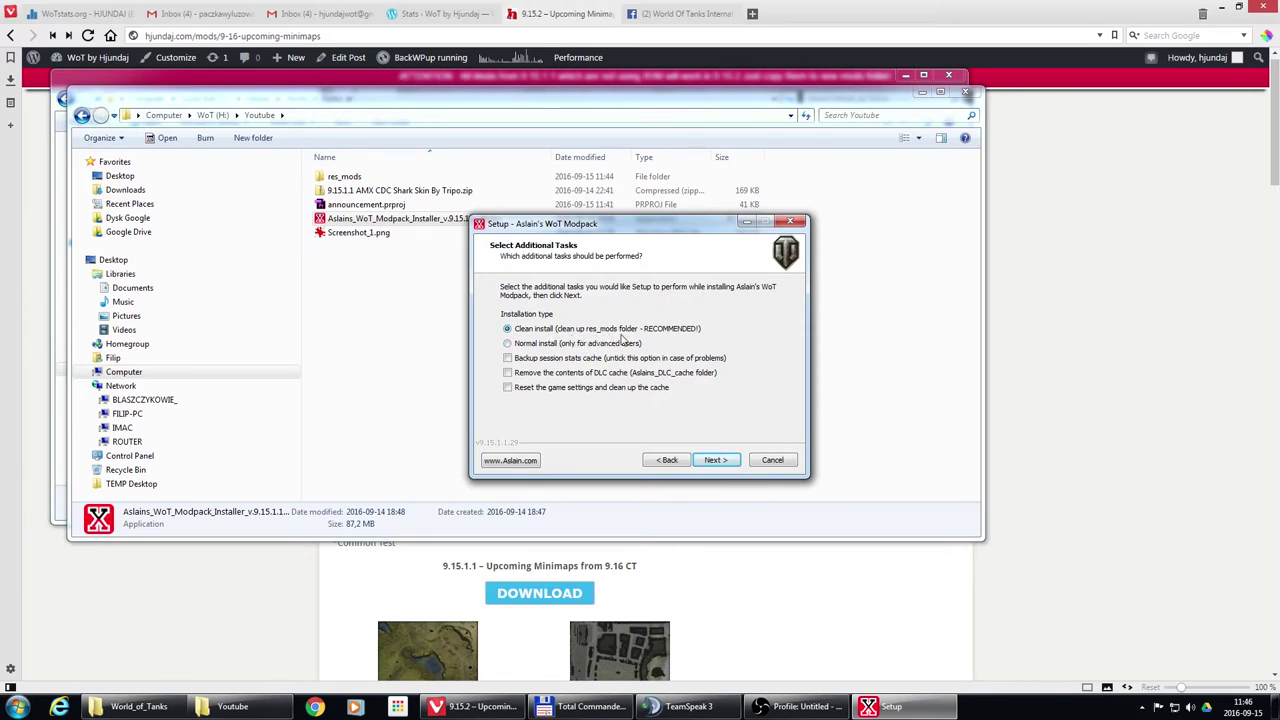
Step: Keep Clean install selected, run the installation, and close the setup when it finishes
click(716, 460)
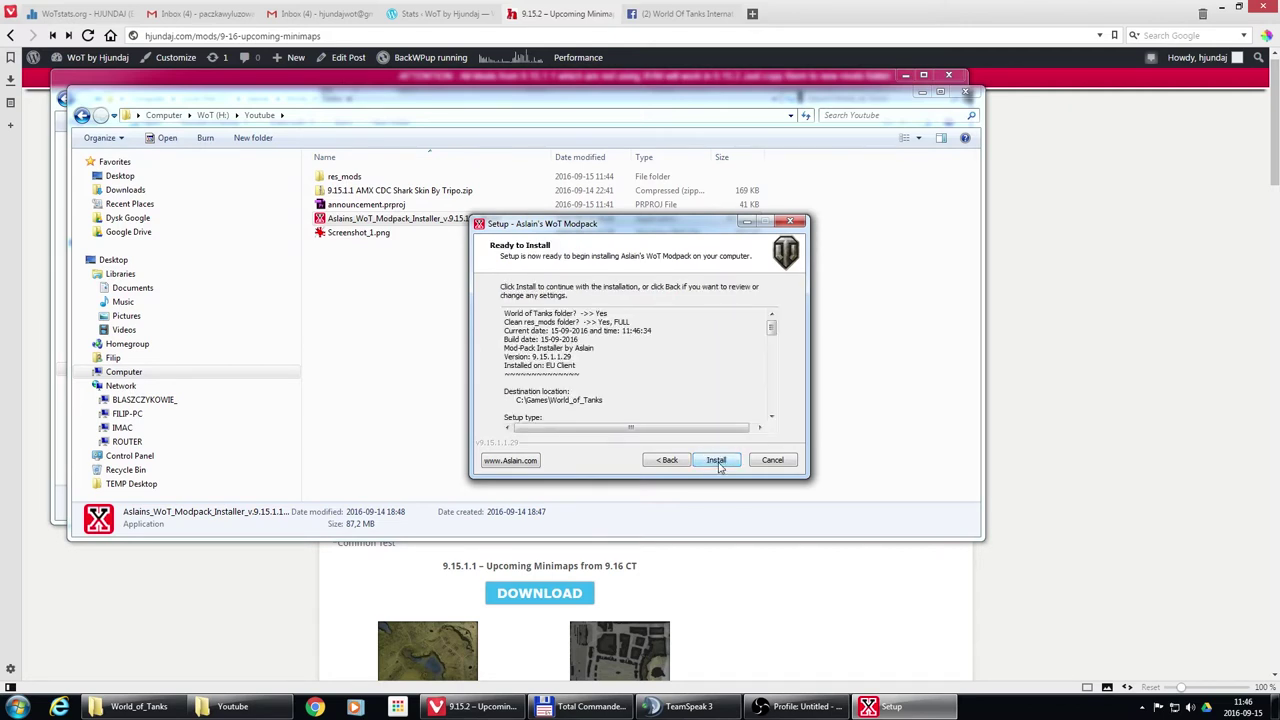
click(716, 461)
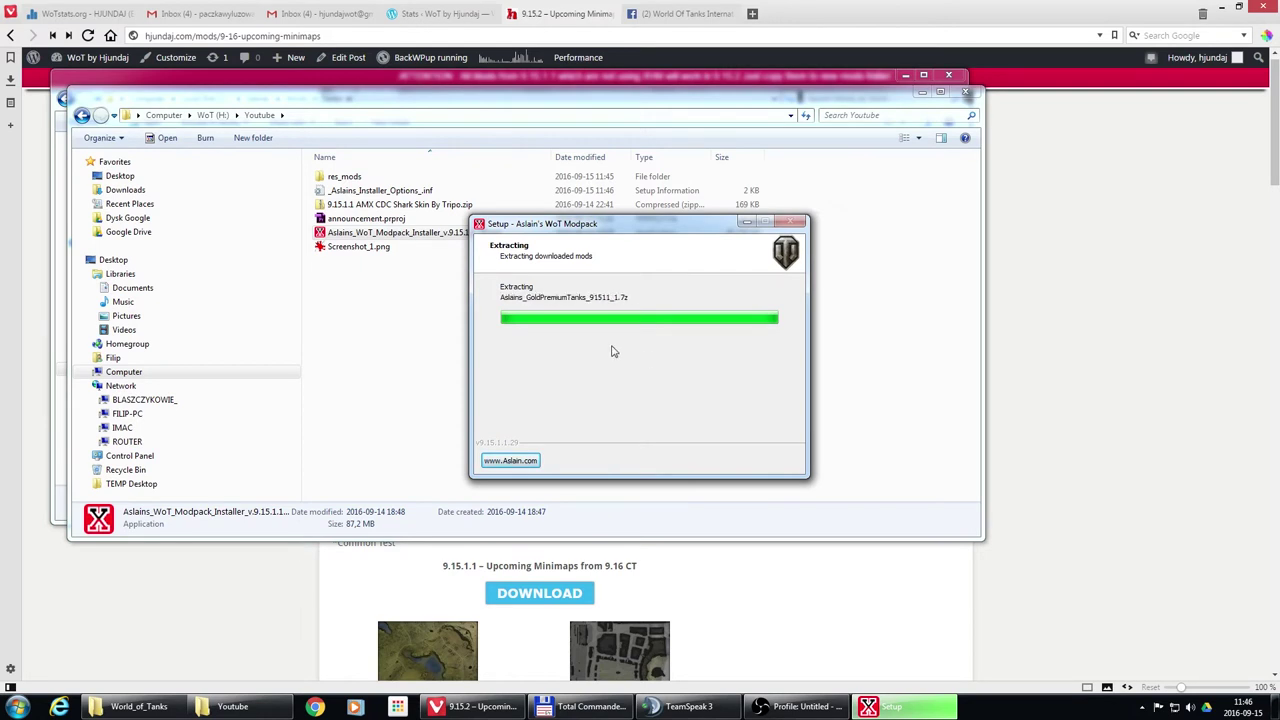
click(717, 462)
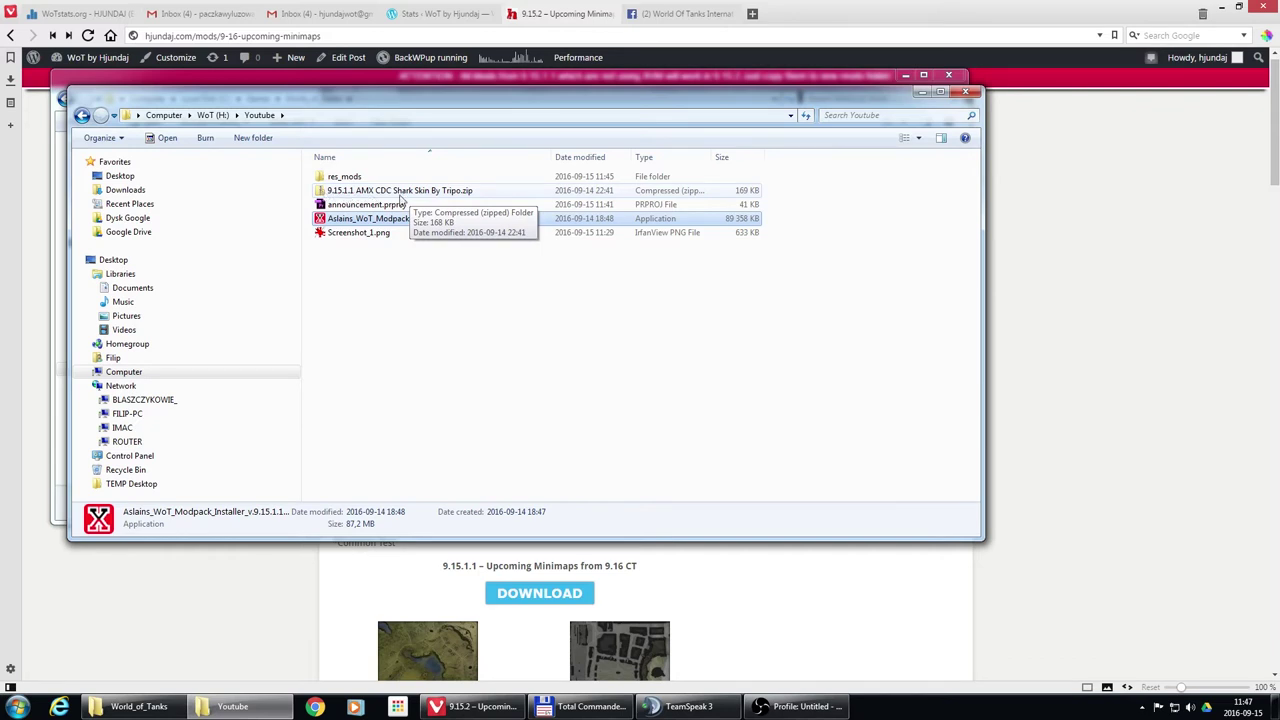
Step: Browse into the AMX CDC Shark Skin By Tripo zip to its 0.9.15.1.1 vehicles folder
double_click(399, 196)
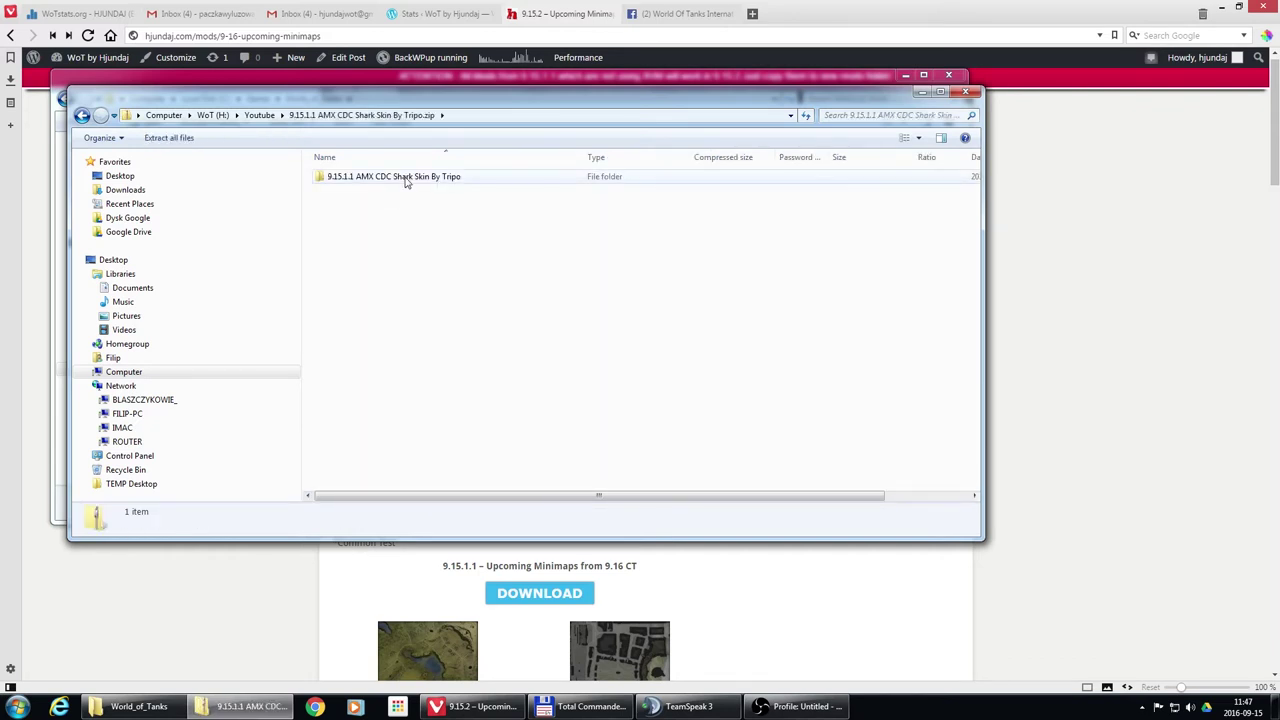
double_click(380, 177)
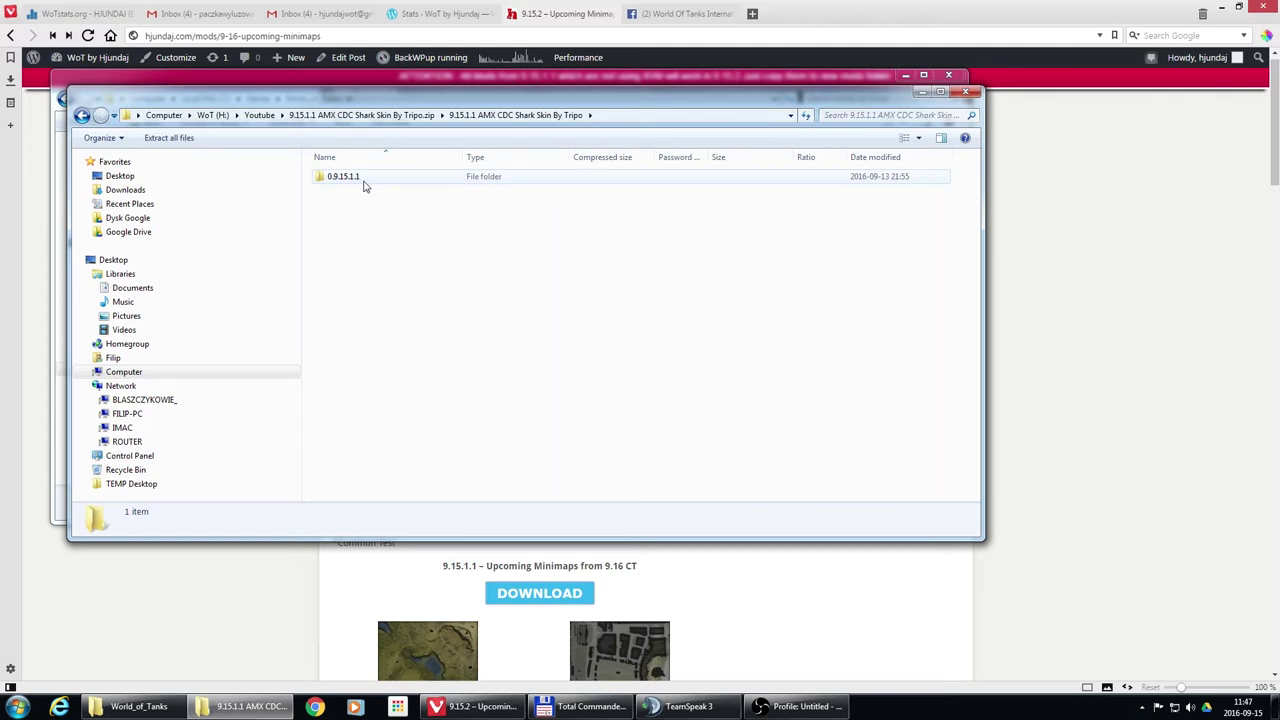
double_click(368, 180)
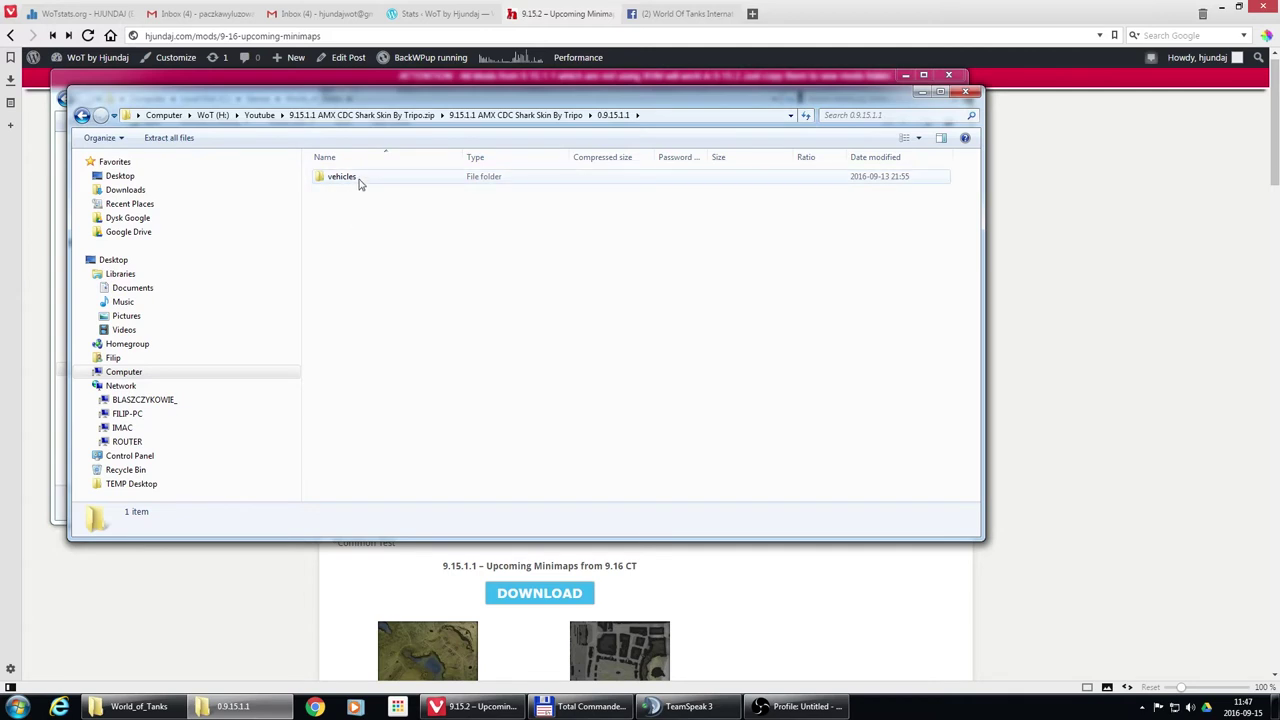
right_click(358, 180)
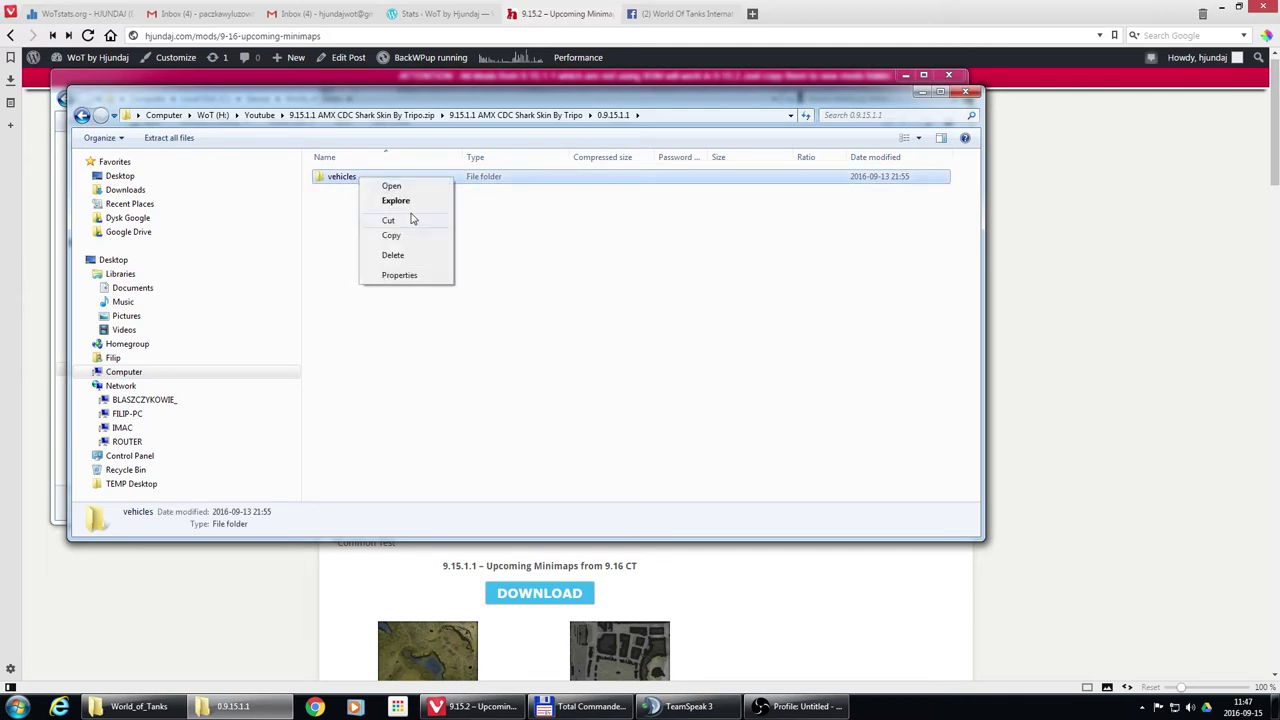
Step: Copy the skin's vehicles folder into C:\Games\World_of_Tanks\res_mods\0.9.15.1
click(416, 237)
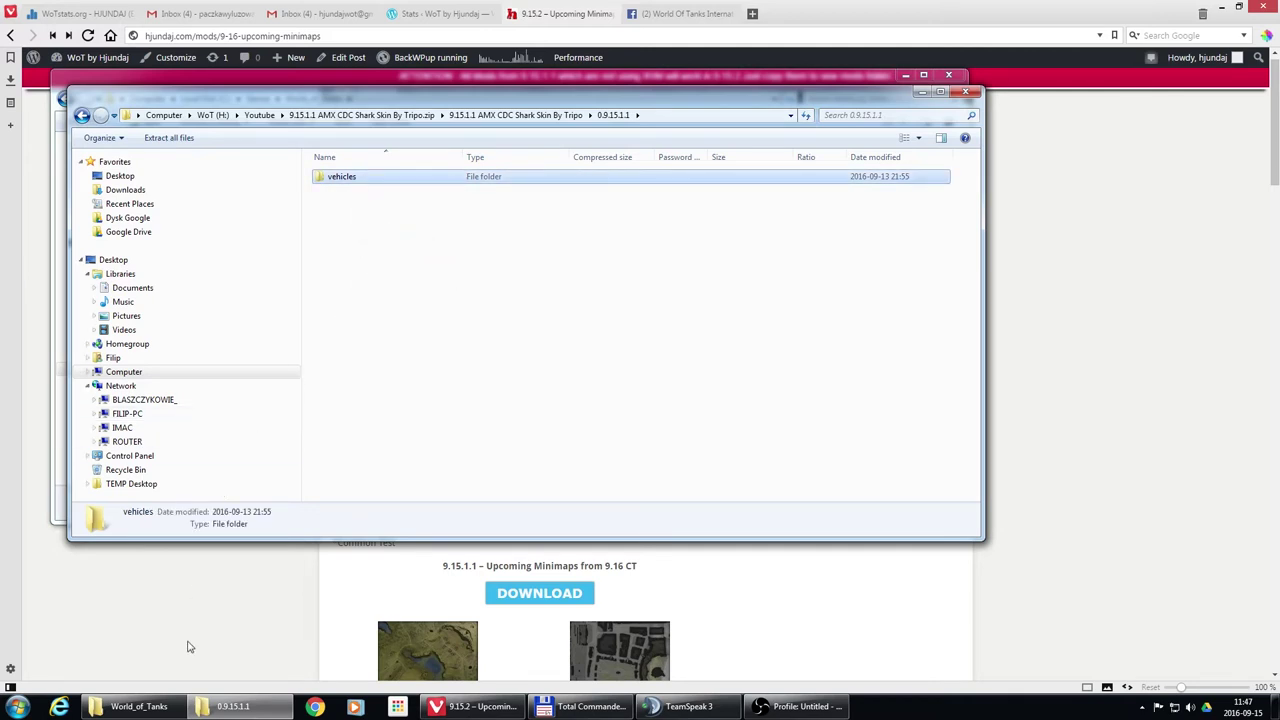
click(158, 708)
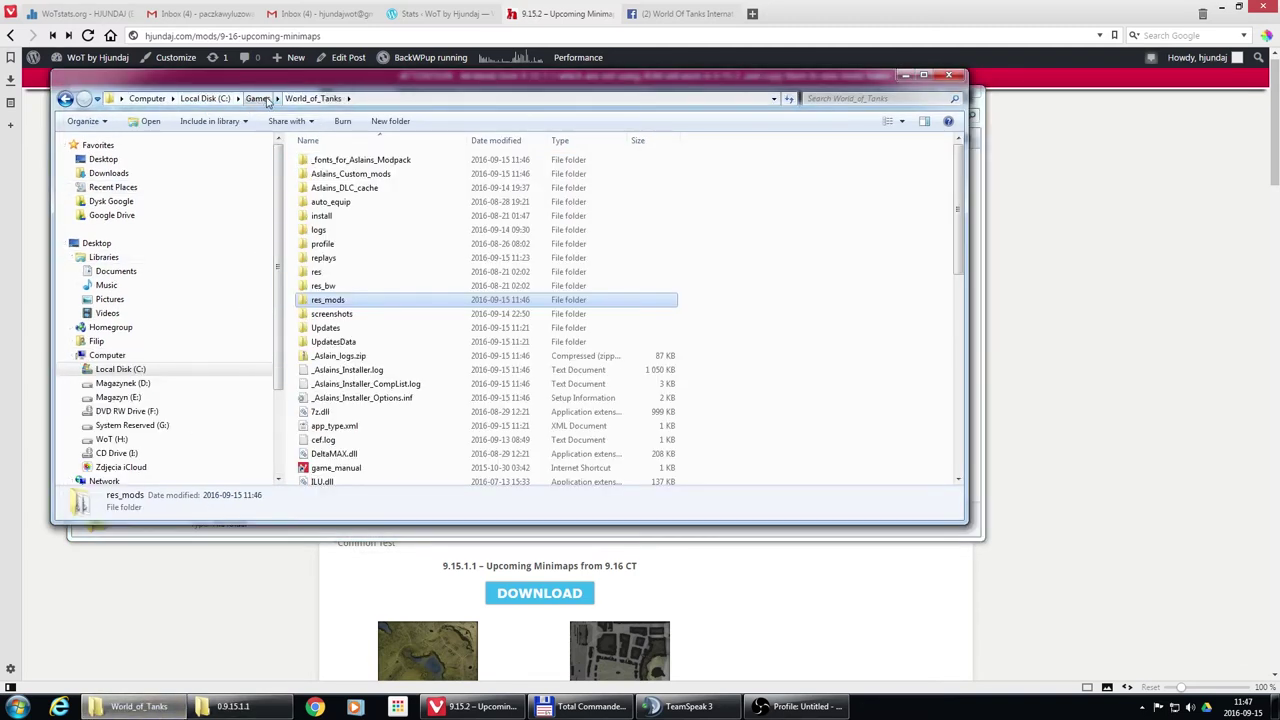
double_click(344, 302)
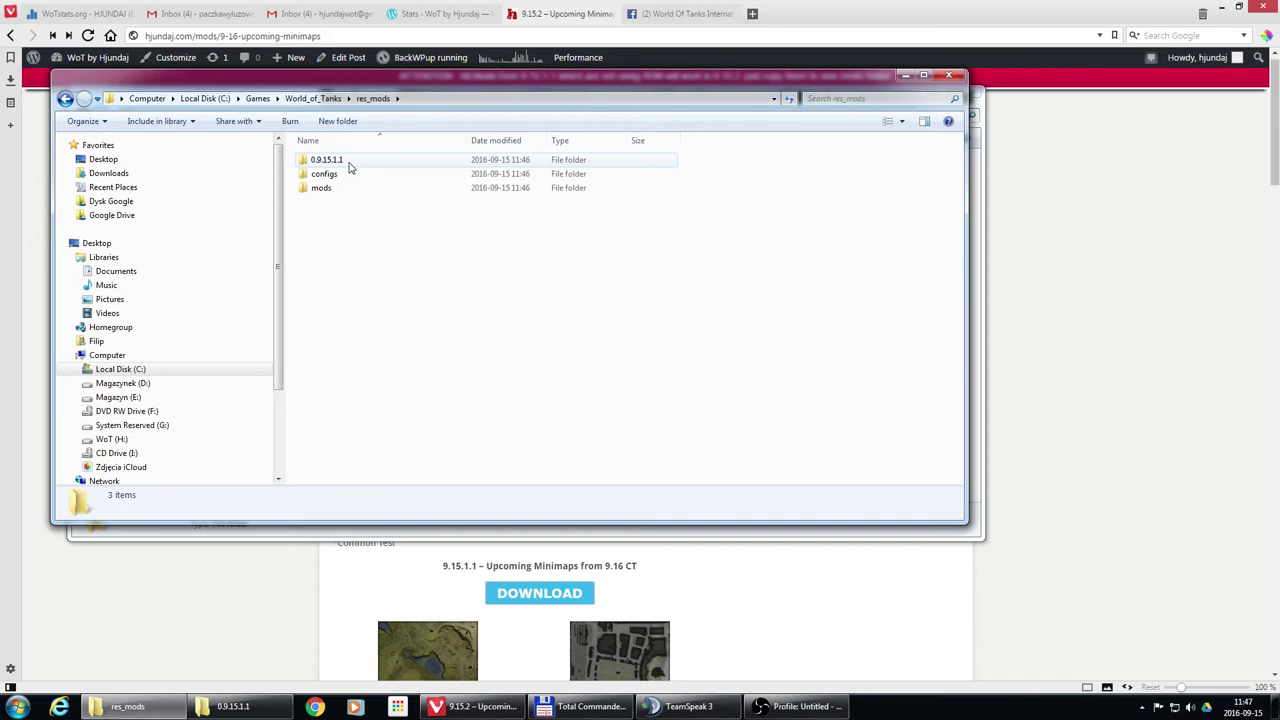
double_click(352, 166)
right_click(357, 316)
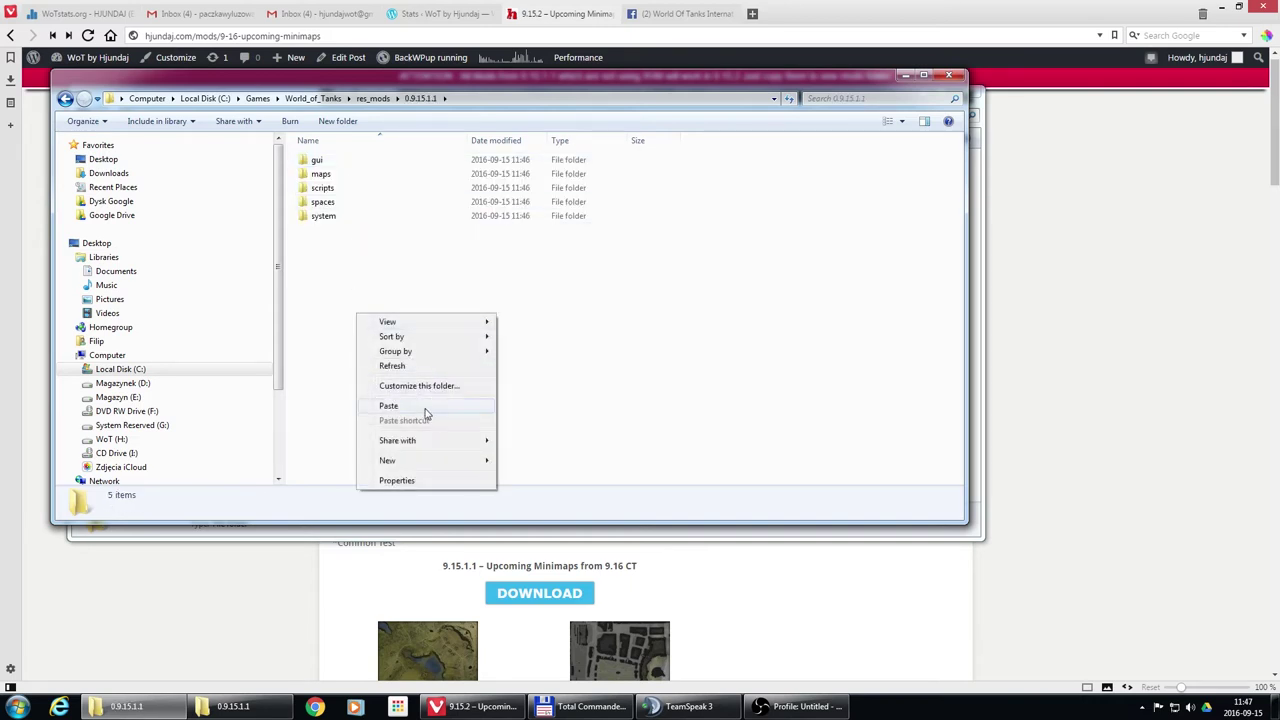
click(389, 406)
click(339, 292)
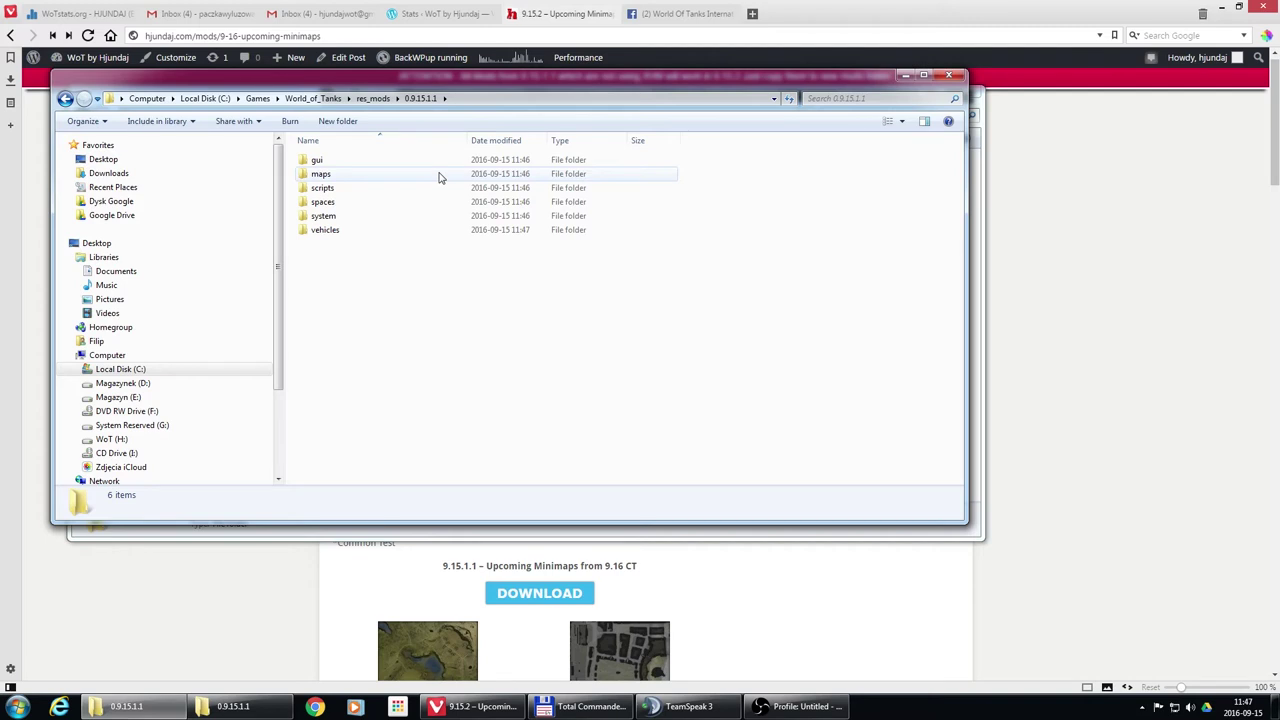
Step: Back in res_mods, change the 0.9.15.1 folder's name to 0.9.15.2
click(373, 98)
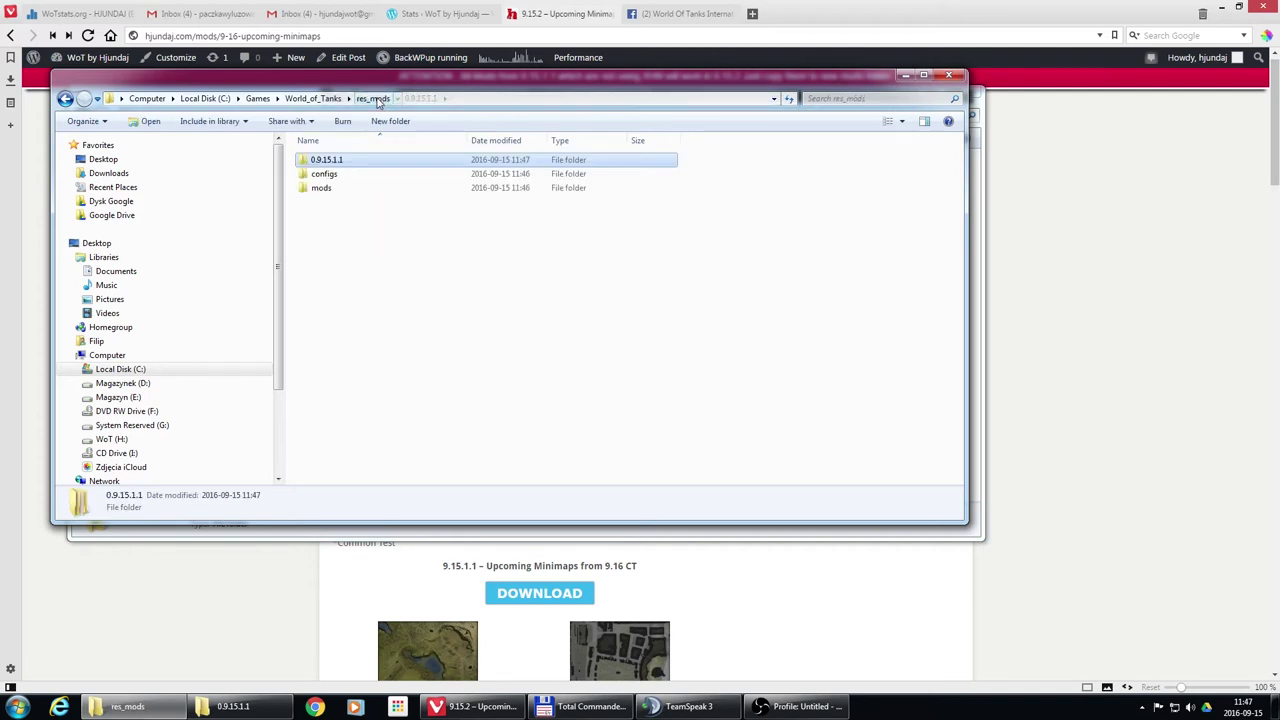
right_click(359, 159)
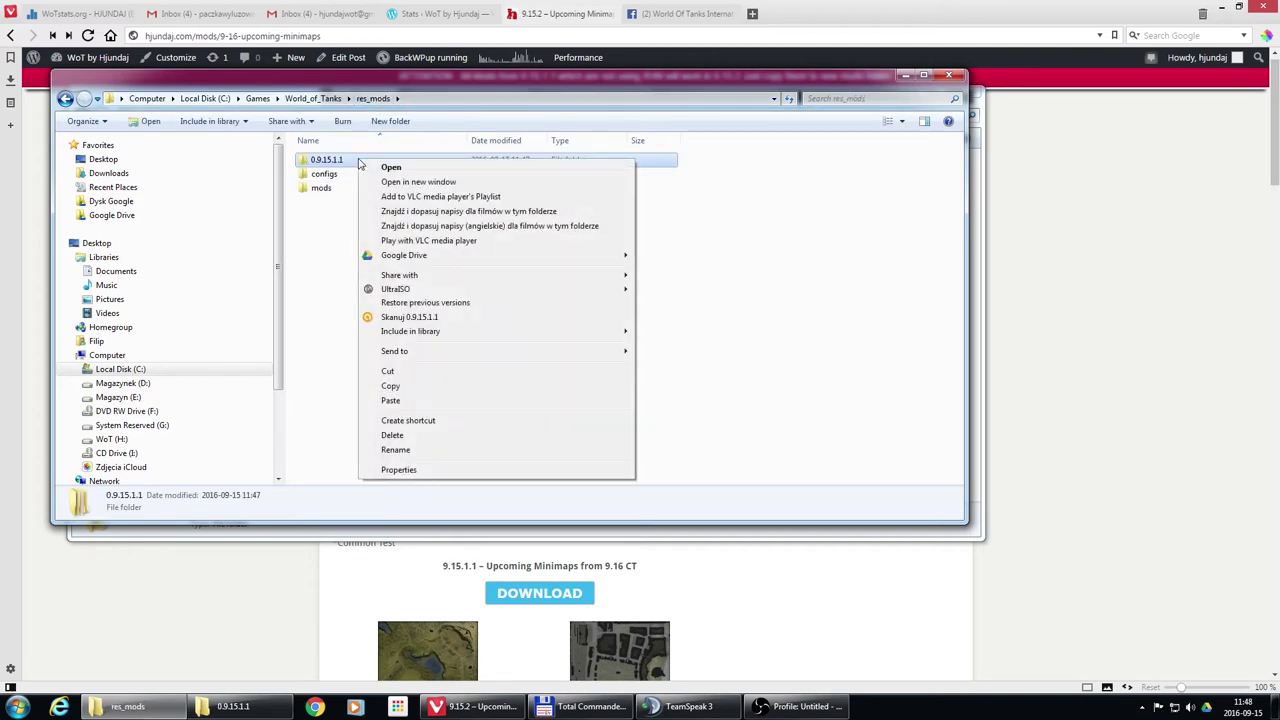
click(418, 450)
click(351, 159)
key(BackSpace)
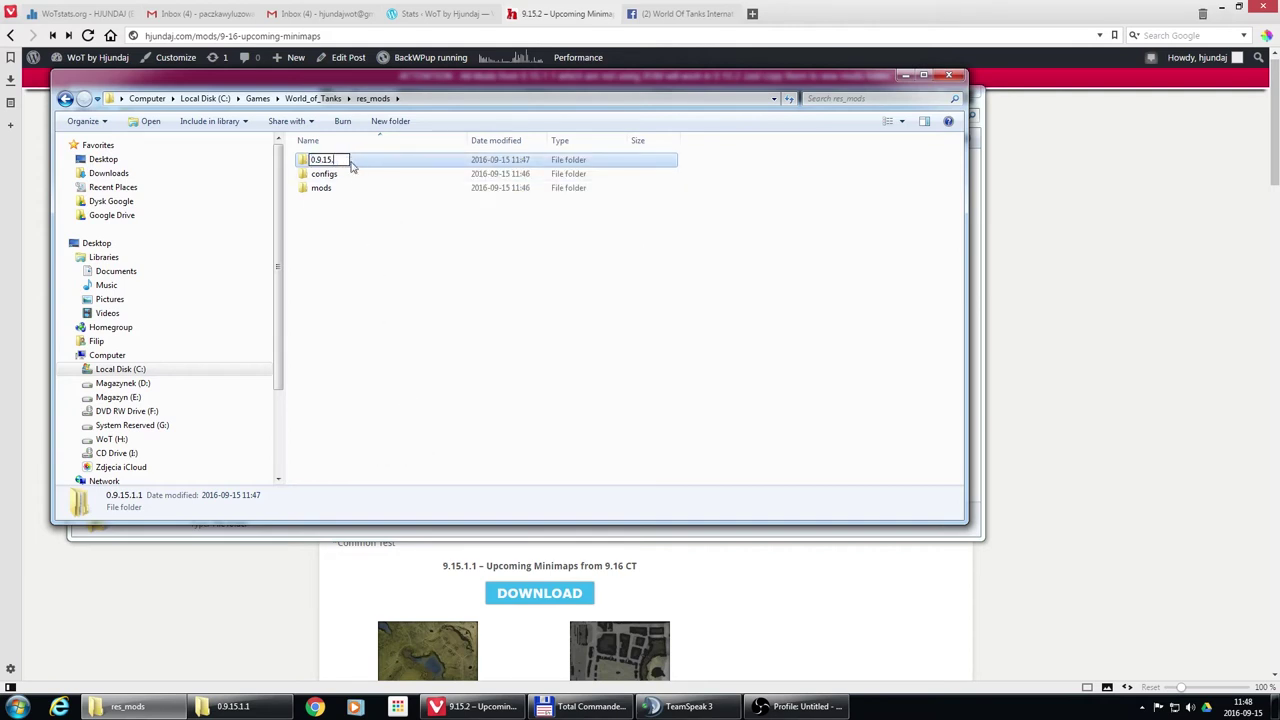
text(2)
key(Return)
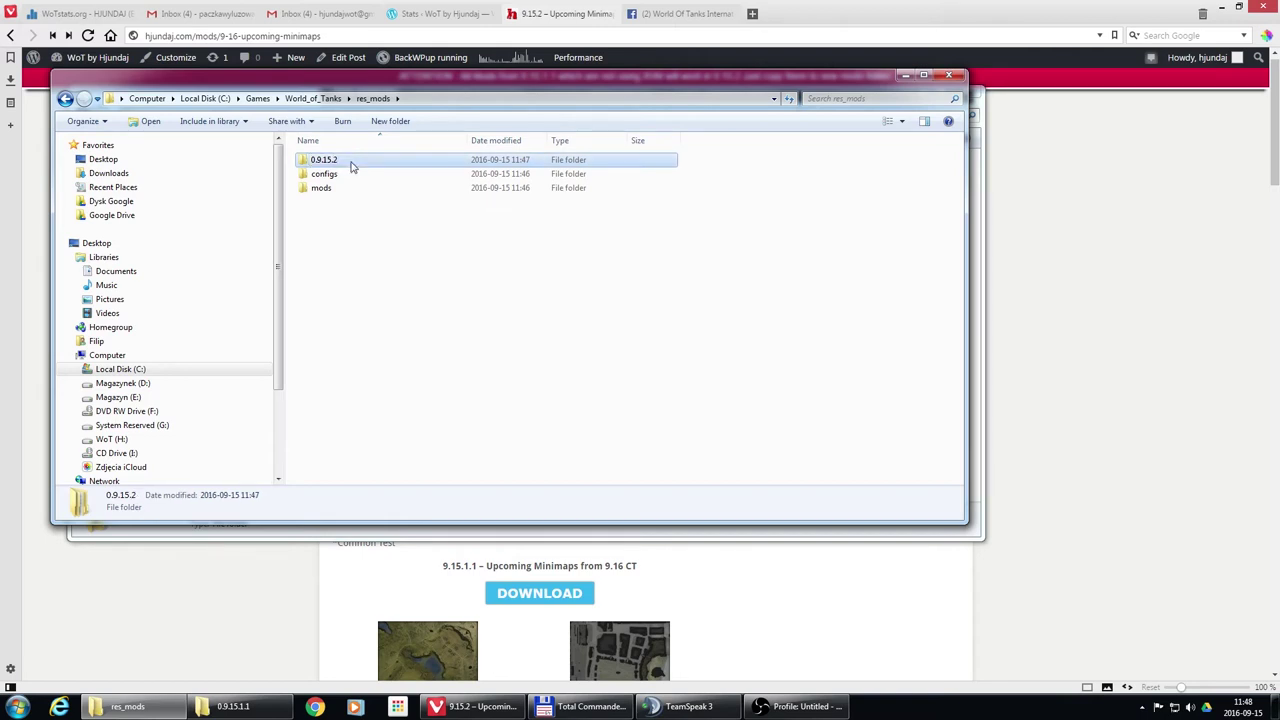
click(365, 267)
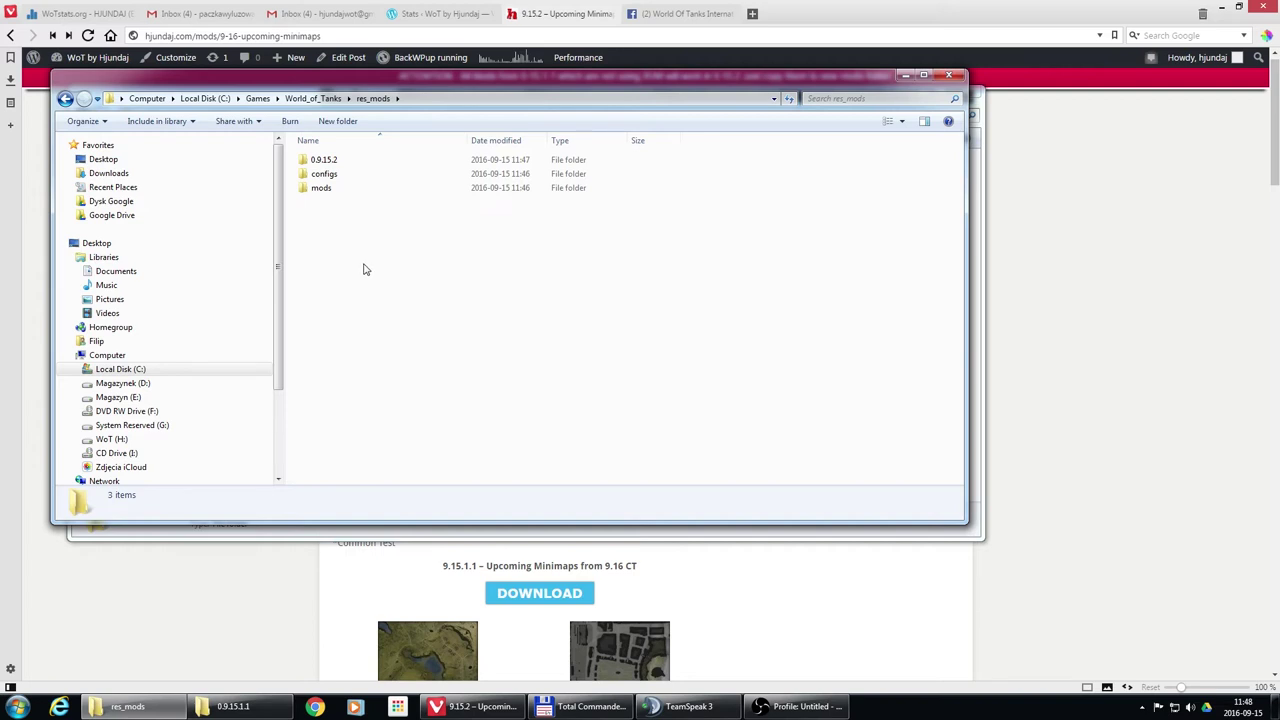
Step: Launch World of Tanks from the Start menu and press PLAY in the launcher
click(22, 703)
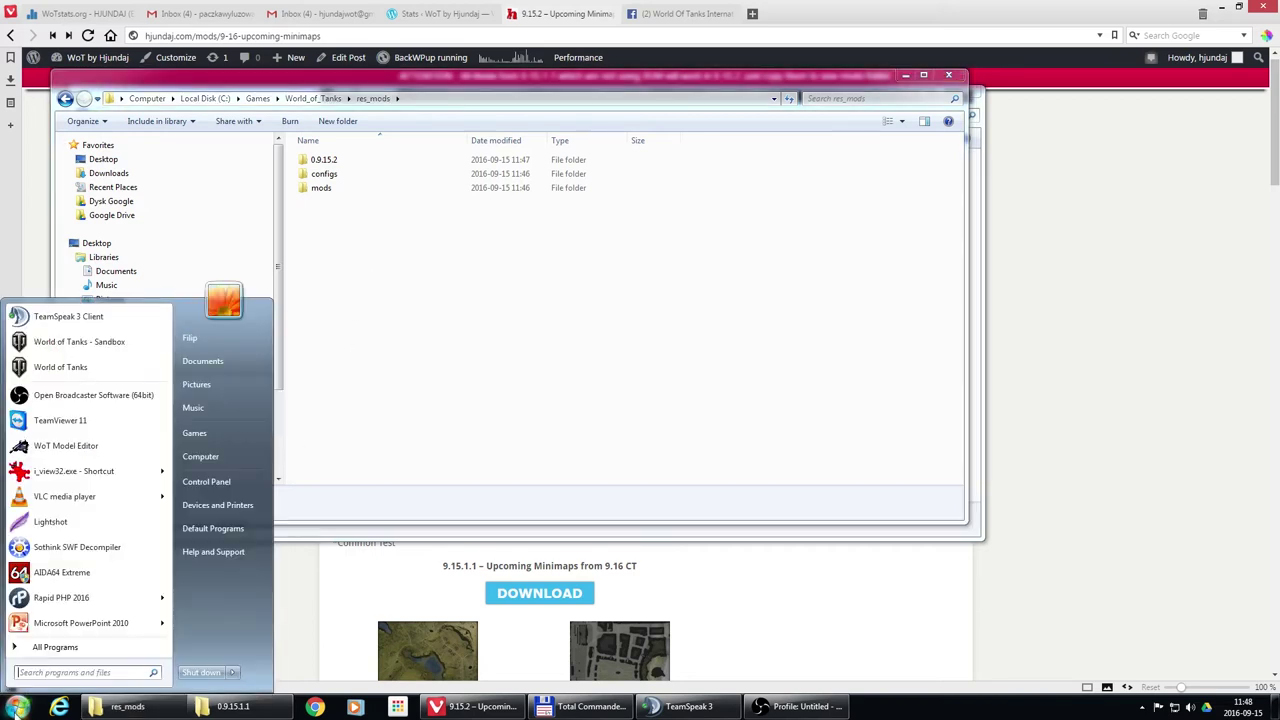
click(86, 368)
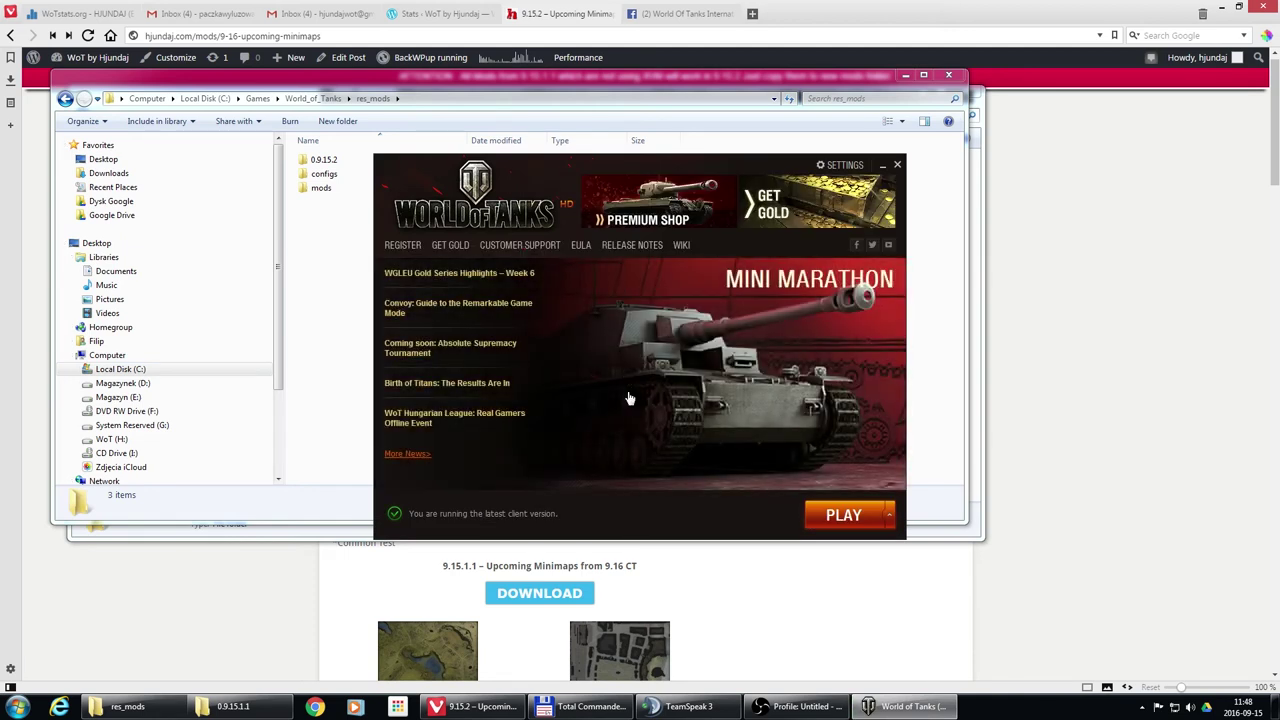
click(843, 516)
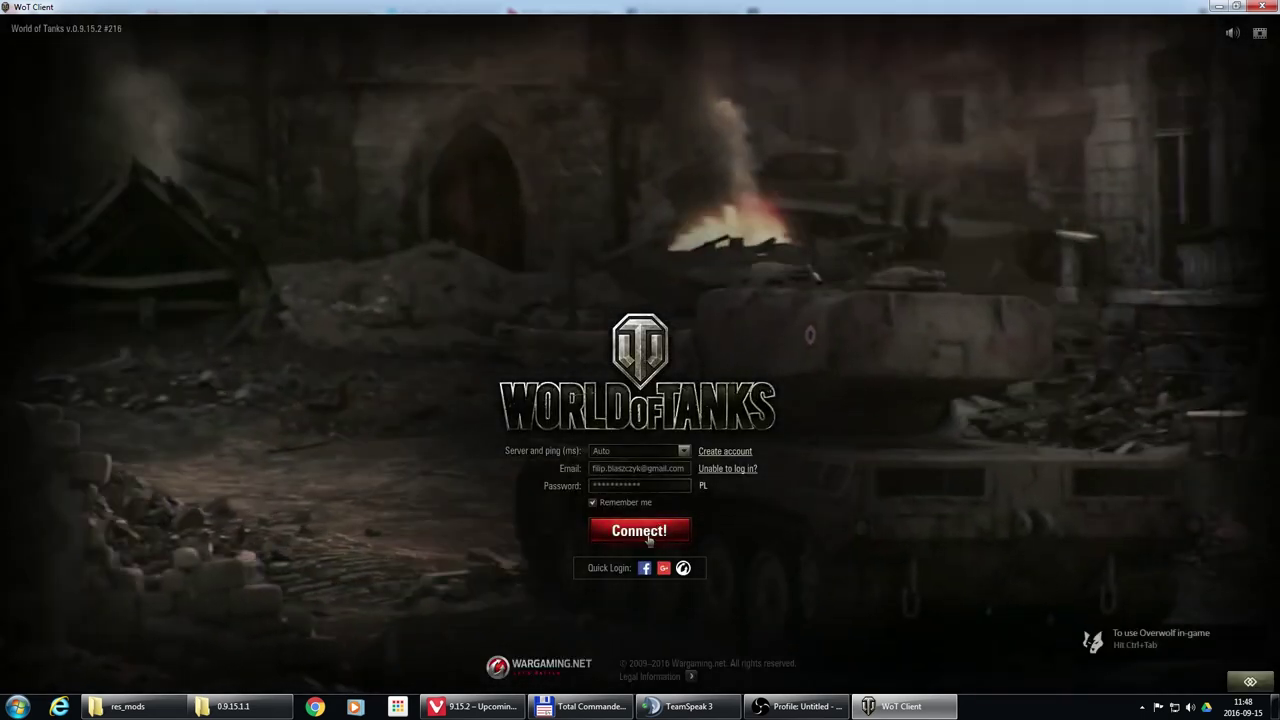
Step: Connect from the login screen to enter the World of Tanks Garage
click(648, 535)
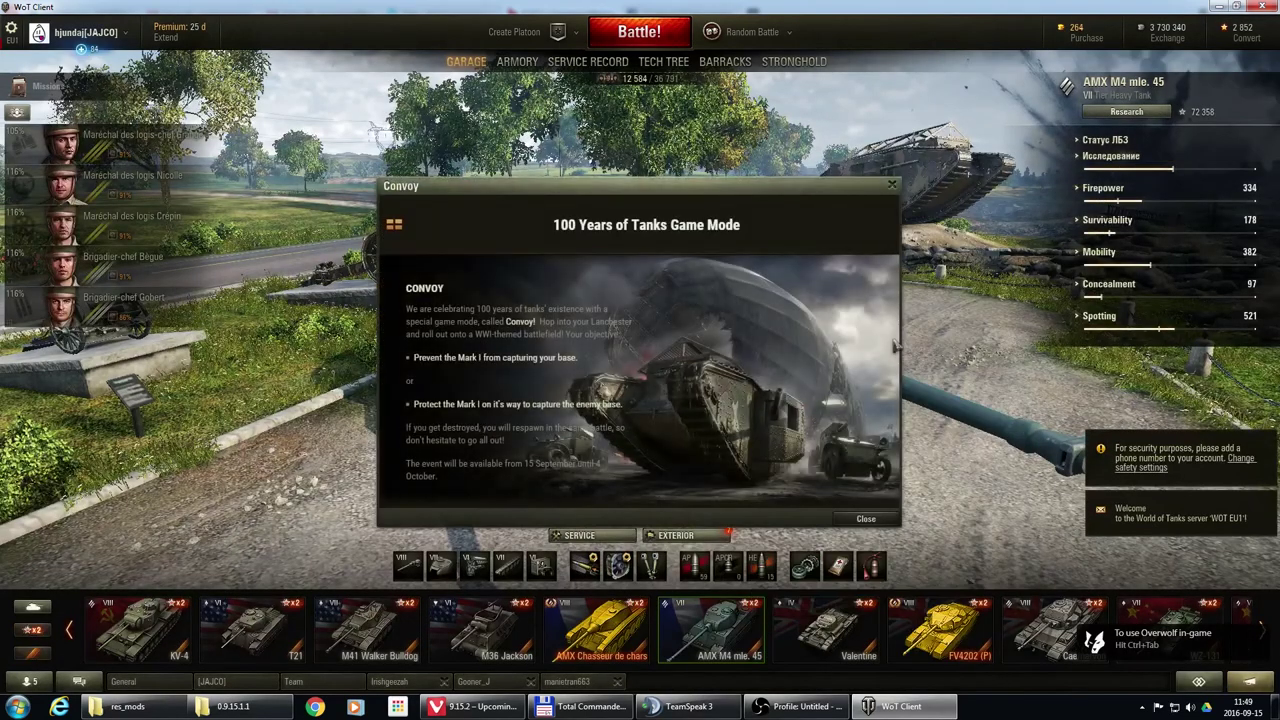
Step: Dismiss the Convoy announcement, select the AMX Chasseur de chars, and rotate to view its shark-mouth skin
click(866, 518)
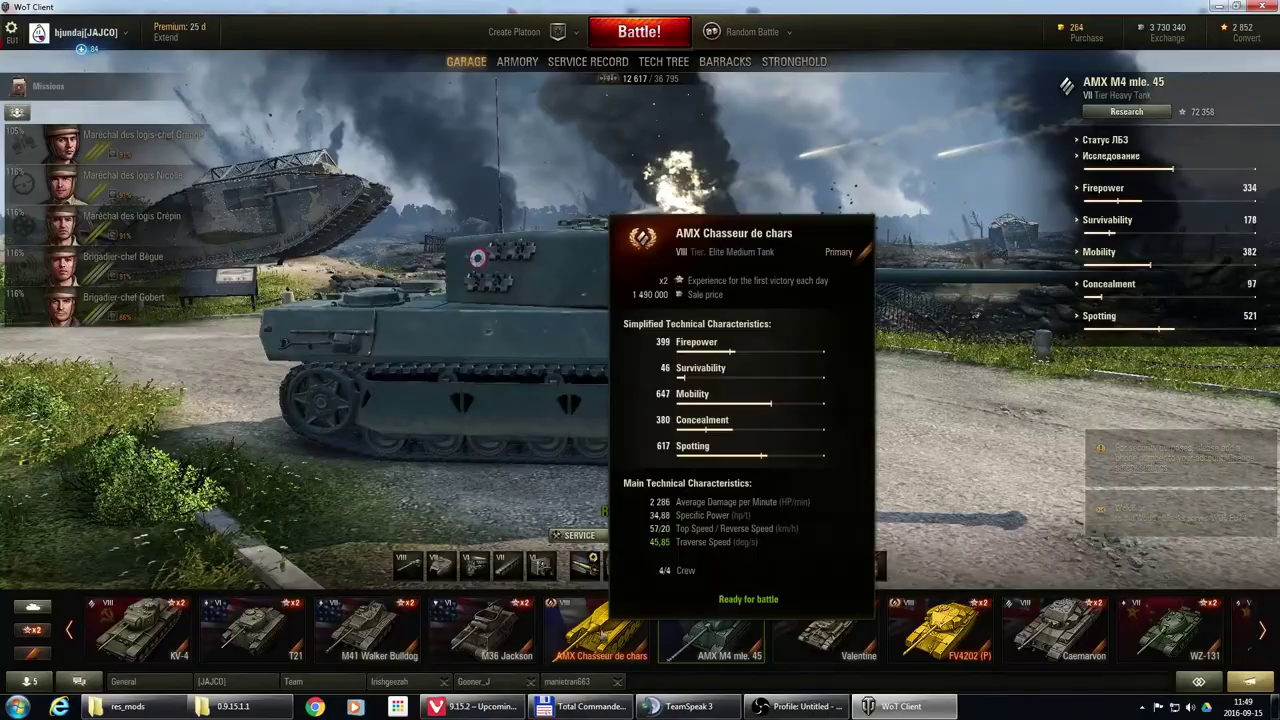
click(603, 635)
drag(864, 392, 440, 392)
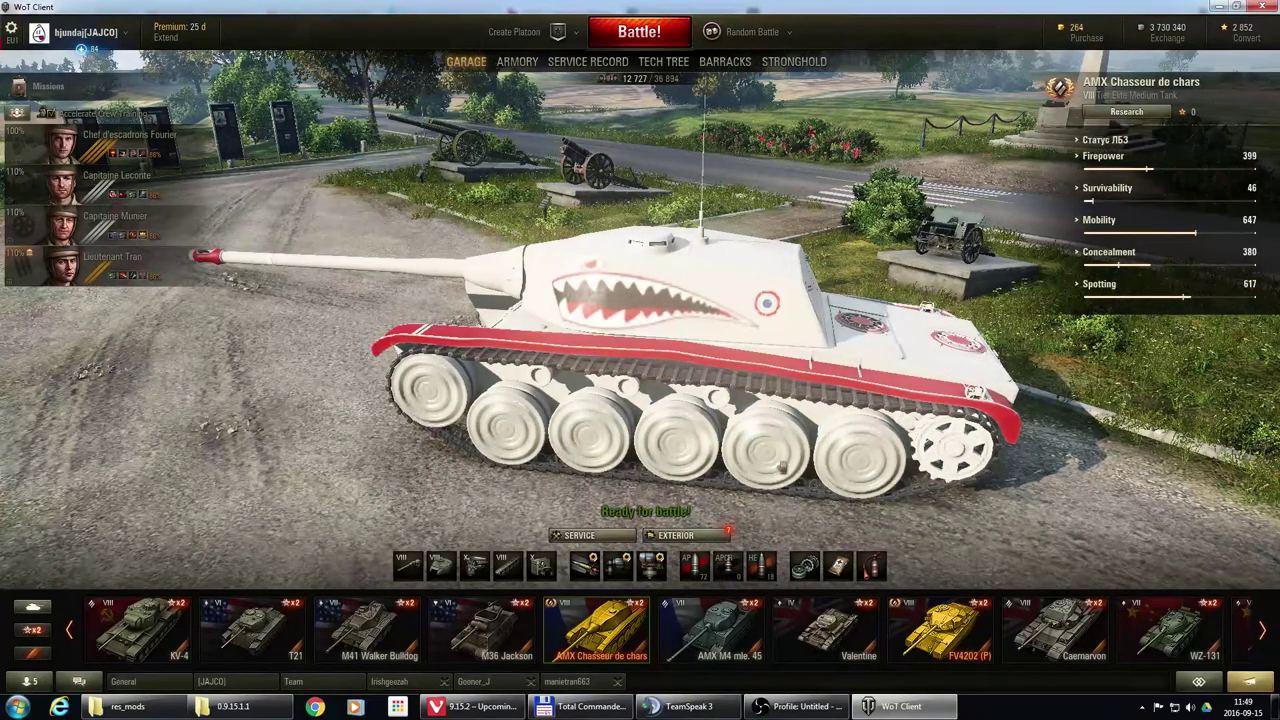
click(590, 536)
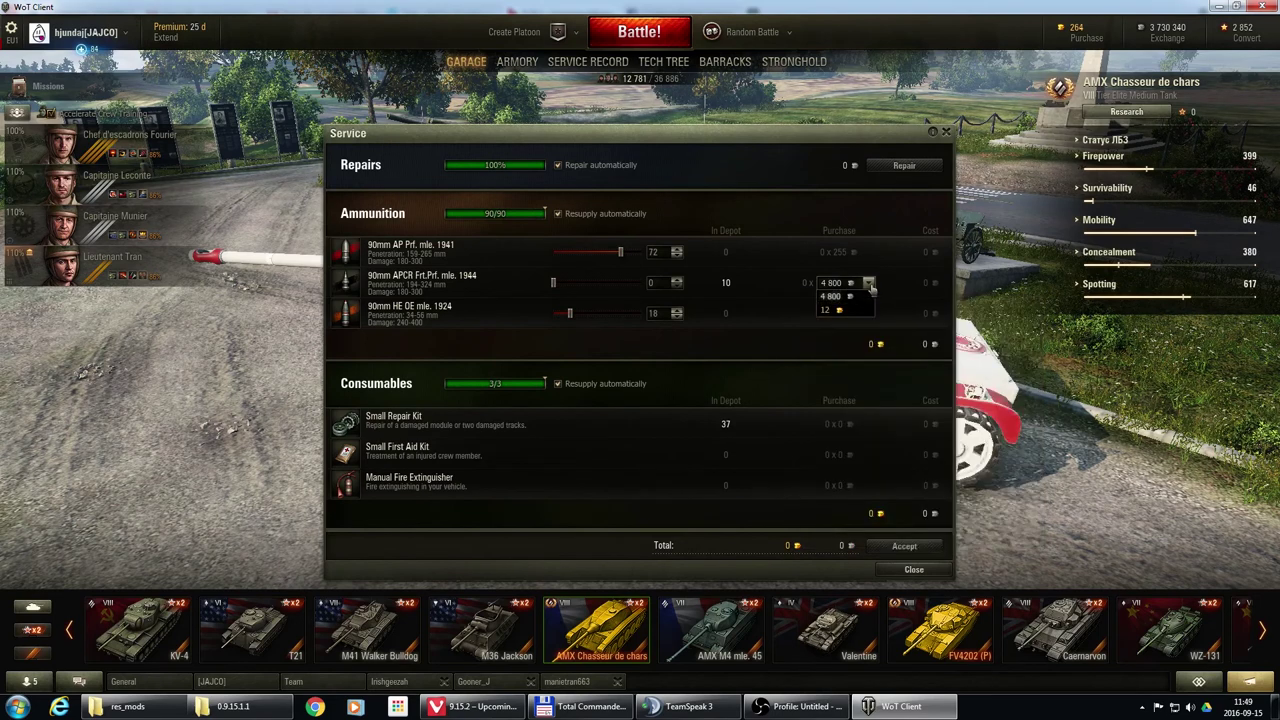
click(869, 284)
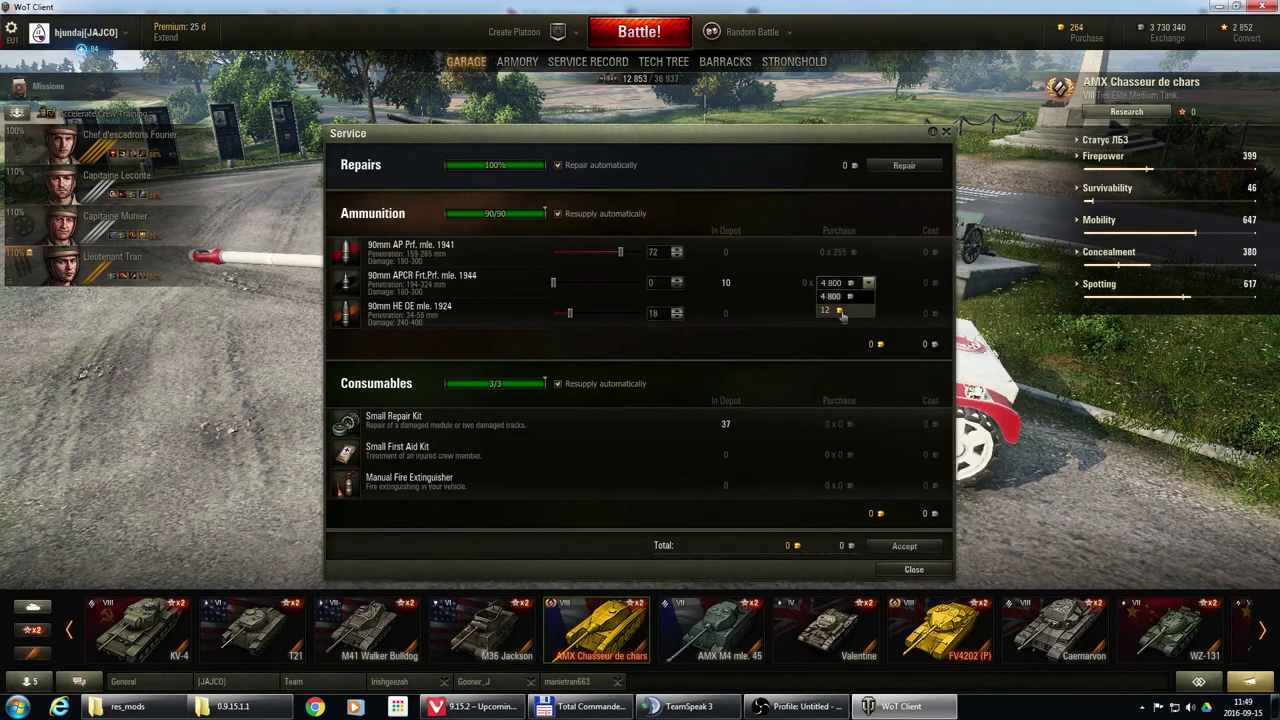
click(767, 305)
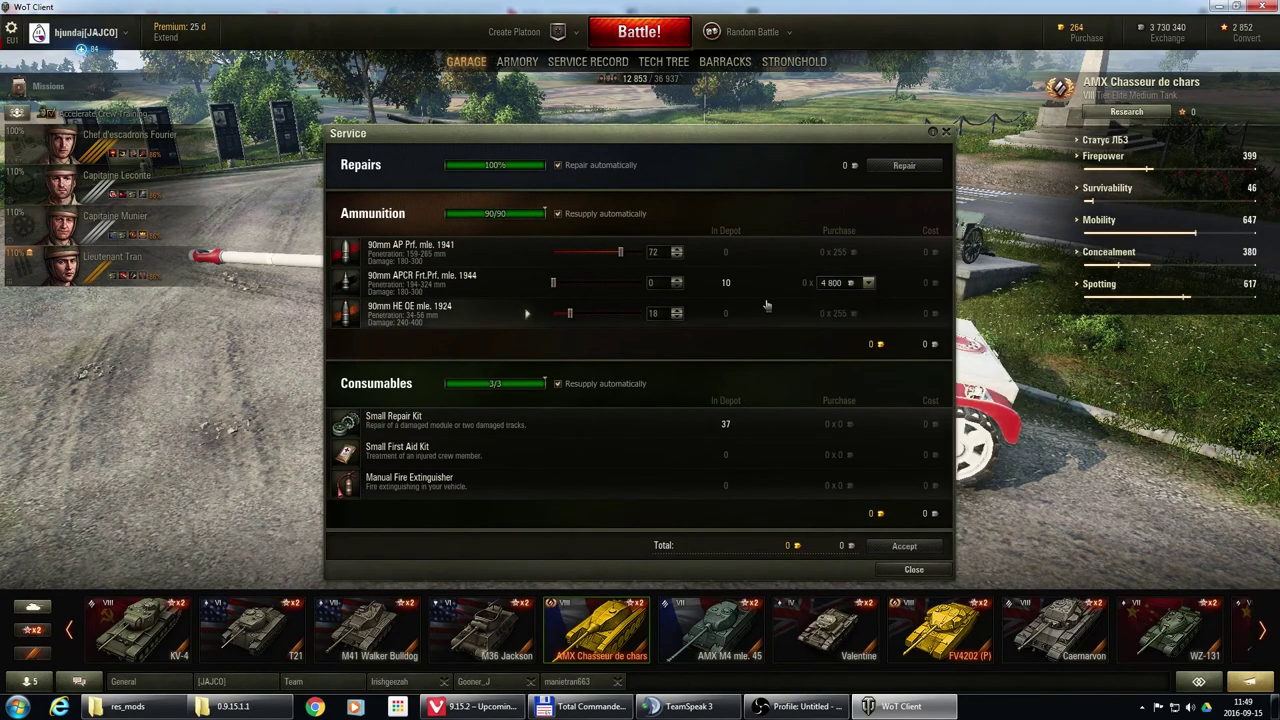
click(914, 569)
click(517, 61)
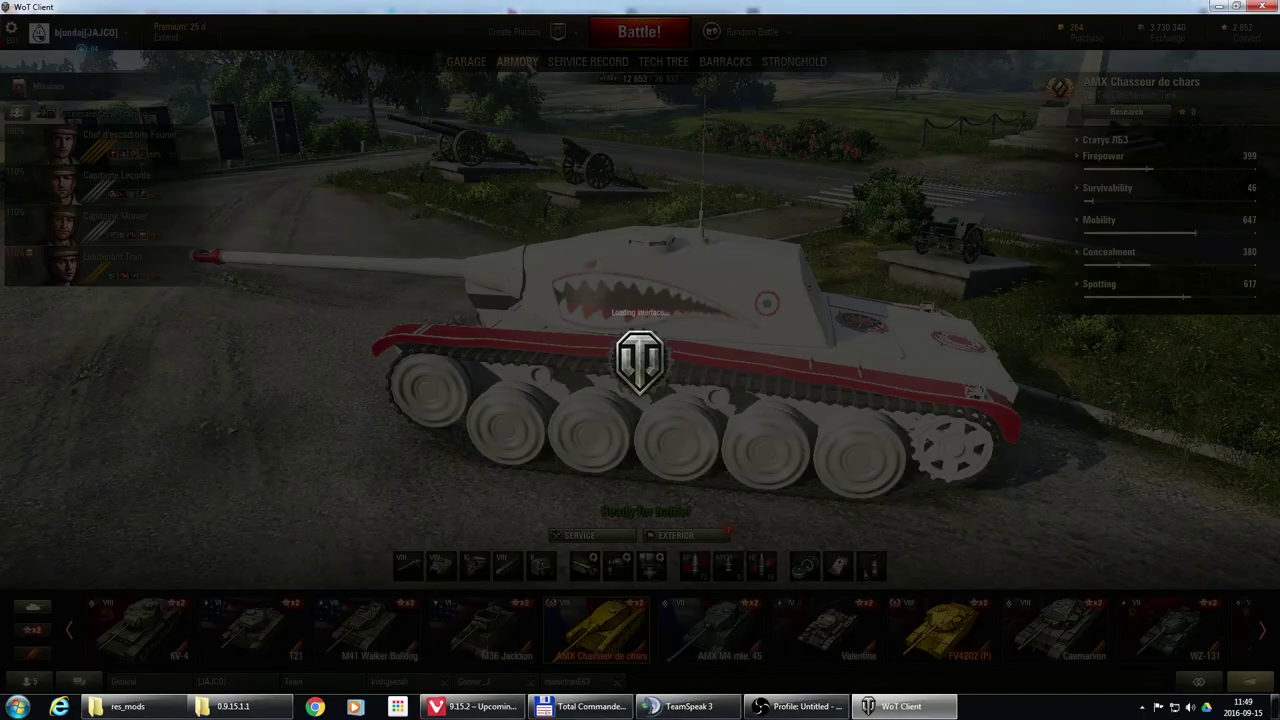
click(324, 198)
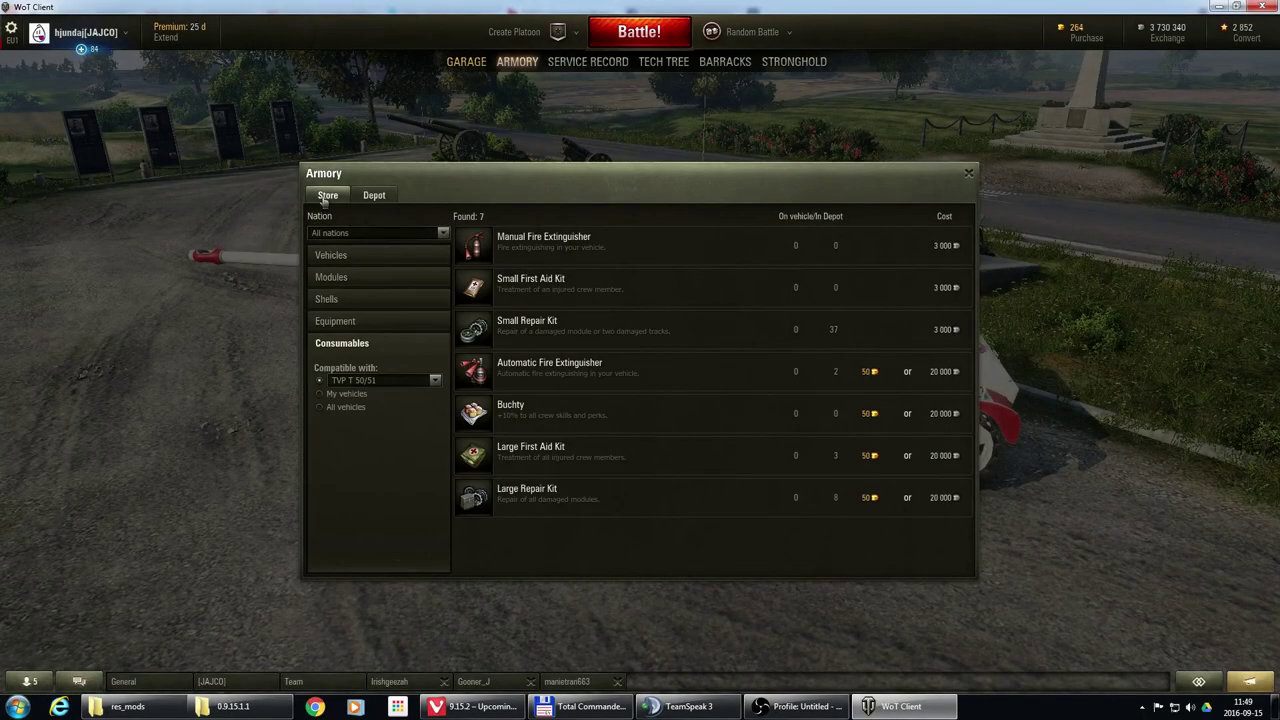
click(350, 300)
mouse_move(763, 287)
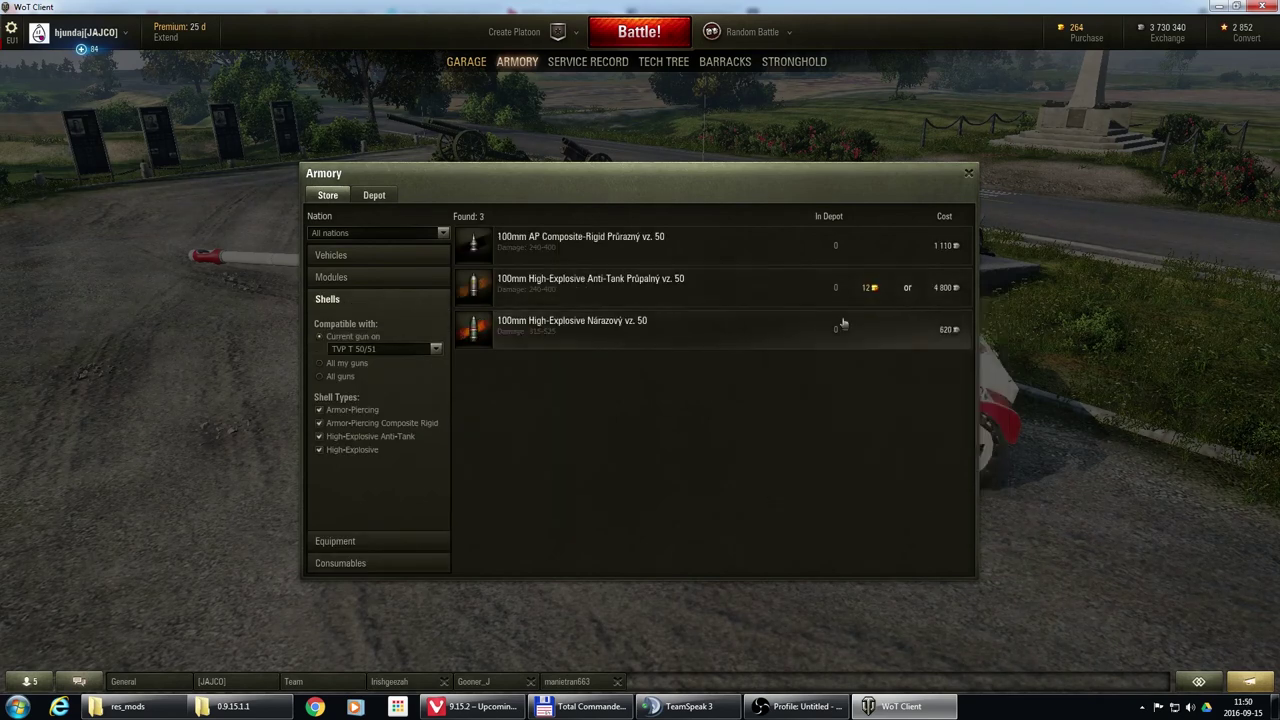
click(950, 290)
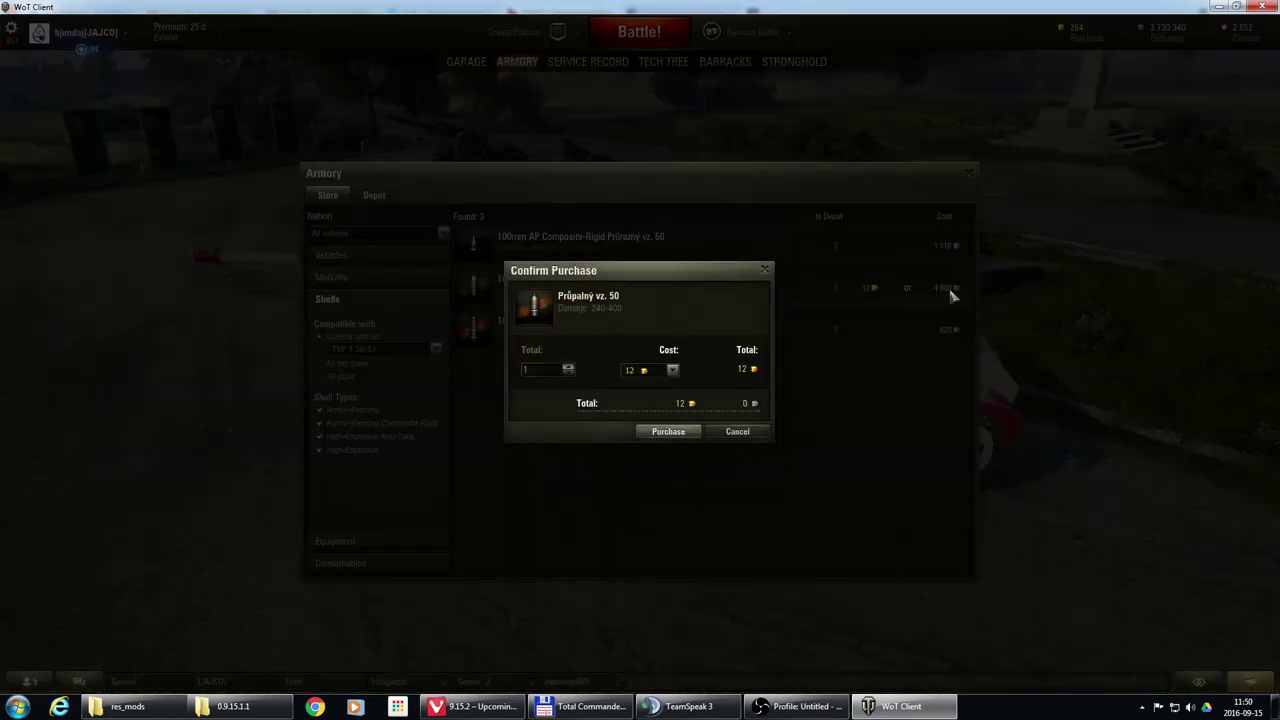
click(737, 431)
click(967, 176)
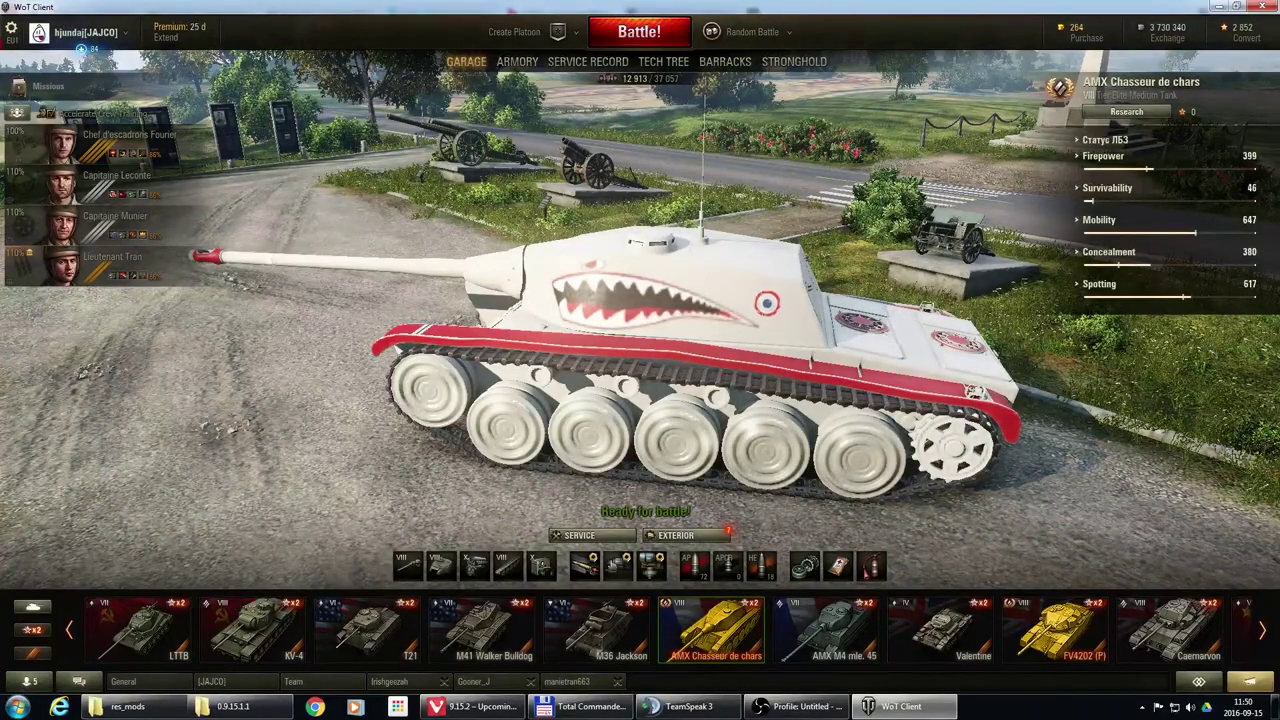
mouse_move(738, 574)
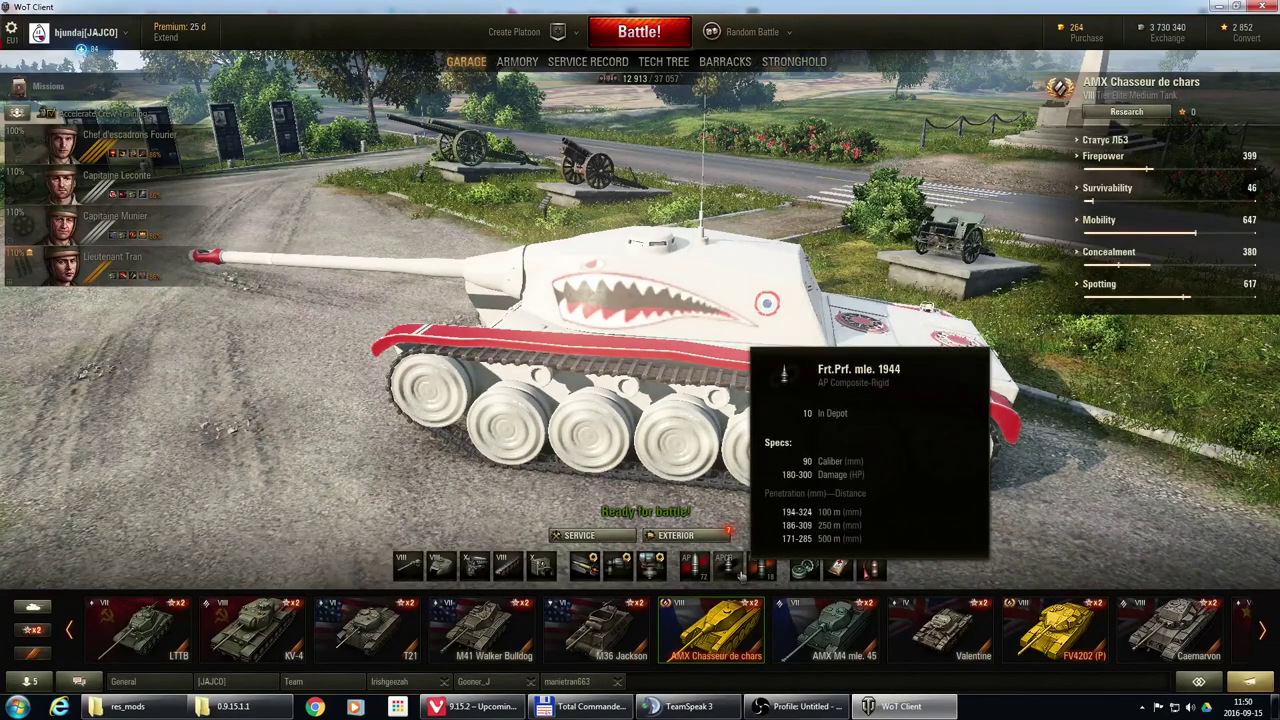